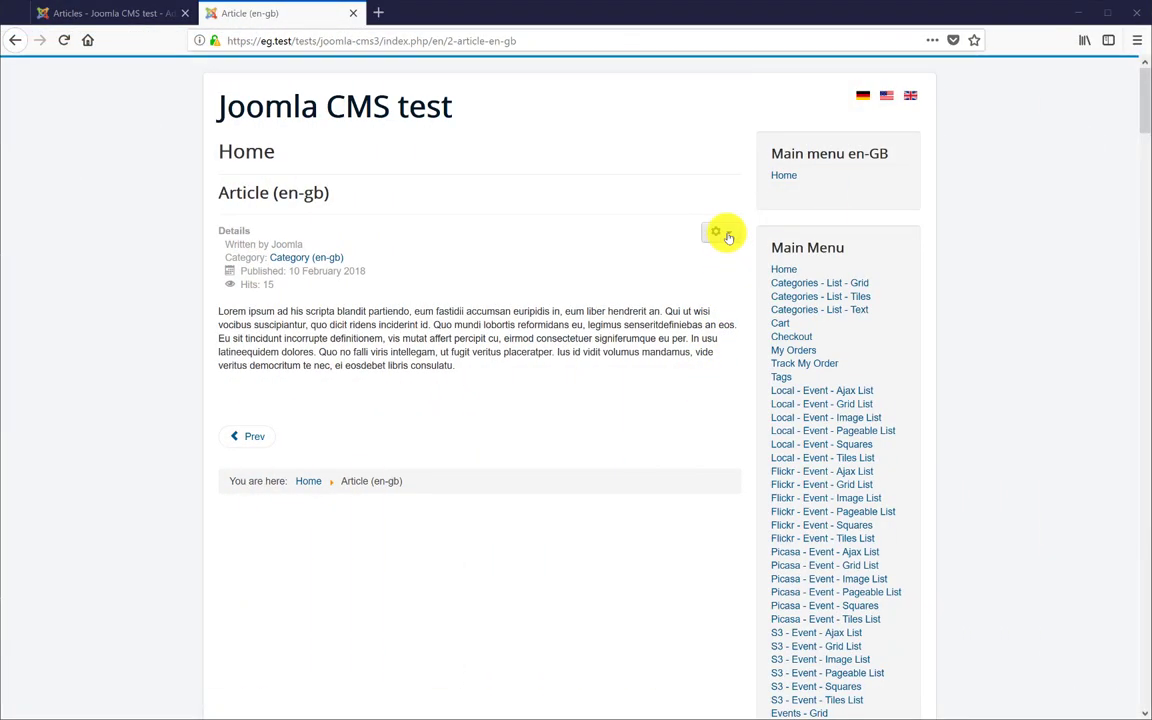
- Open the gear options menu on the Article (en-gb) page to edit it
click(728, 236)
- Replace the Lorem ipsum paragraph with {eventgallery event='Rucksack' attr=displayname } and save
click(679, 294)
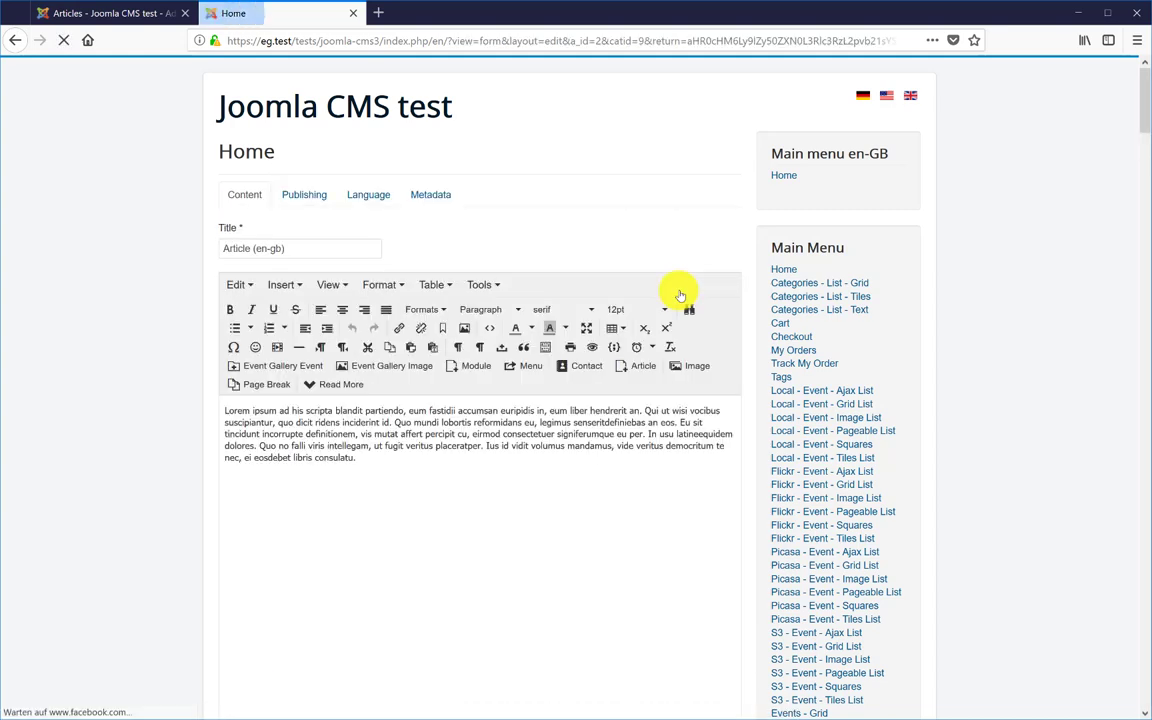
click(441, 487)
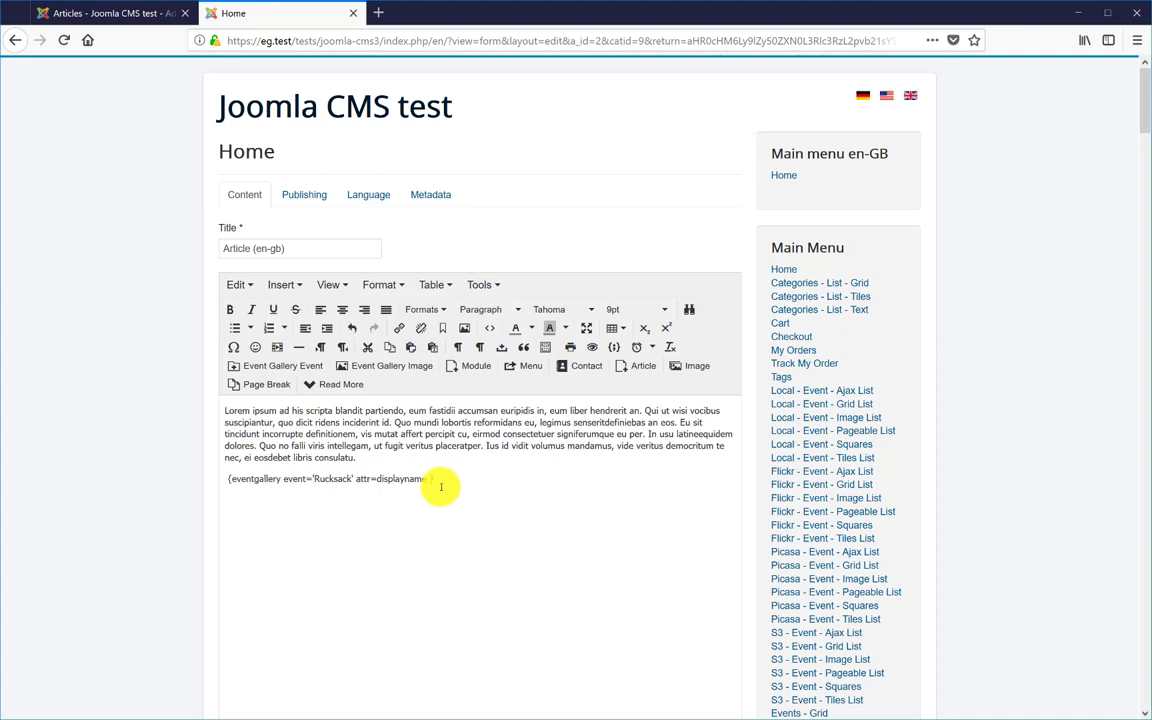
key(shift+Up)
key(shift+Up)
key(shift+Up)
key(shift+Up)
key(shift+Up)
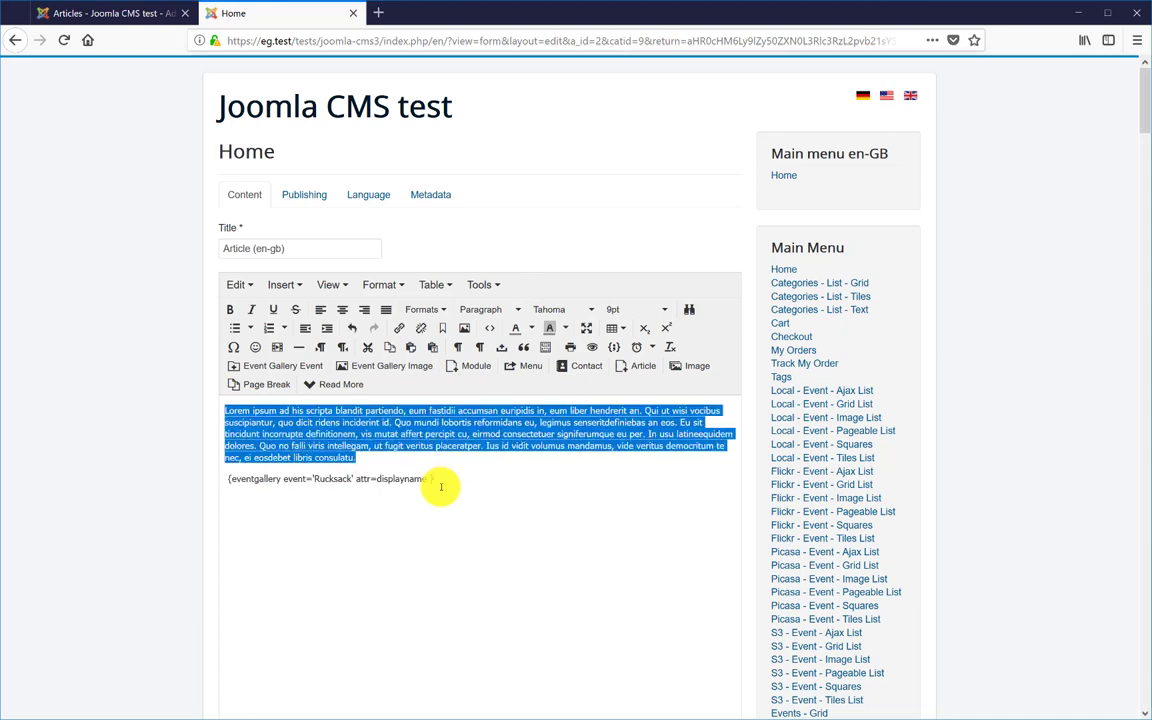
key(BackSpace)
scroll(441, 487, down, 3)
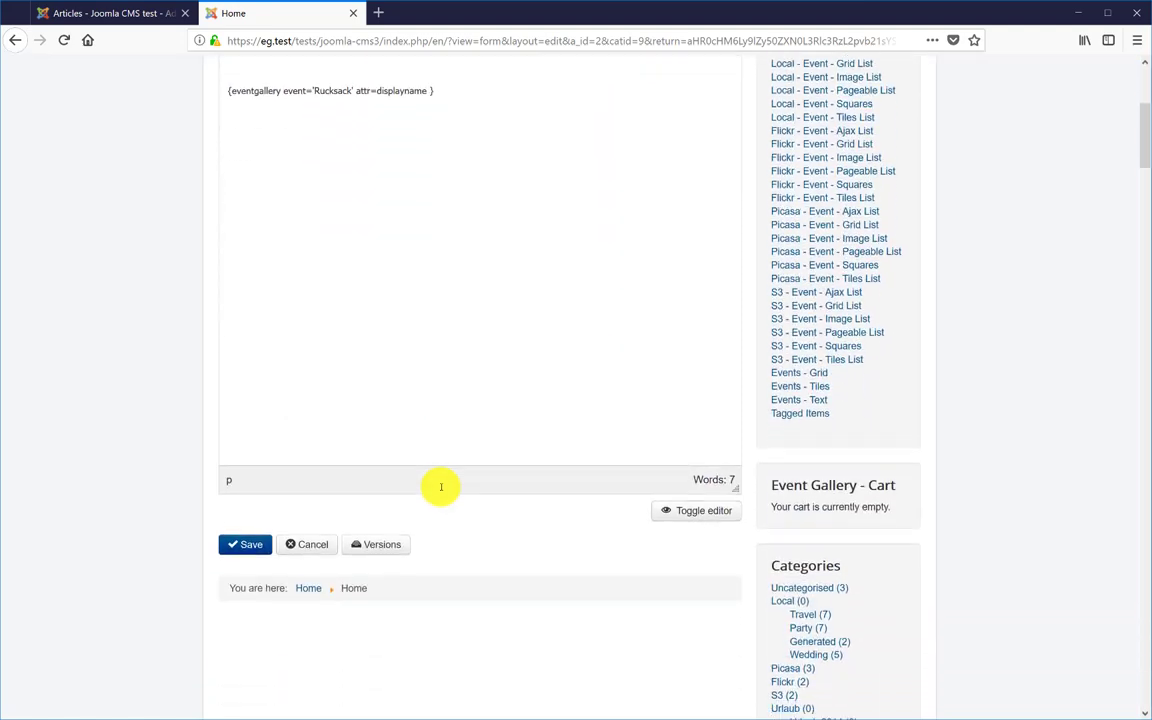
click(240, 548)
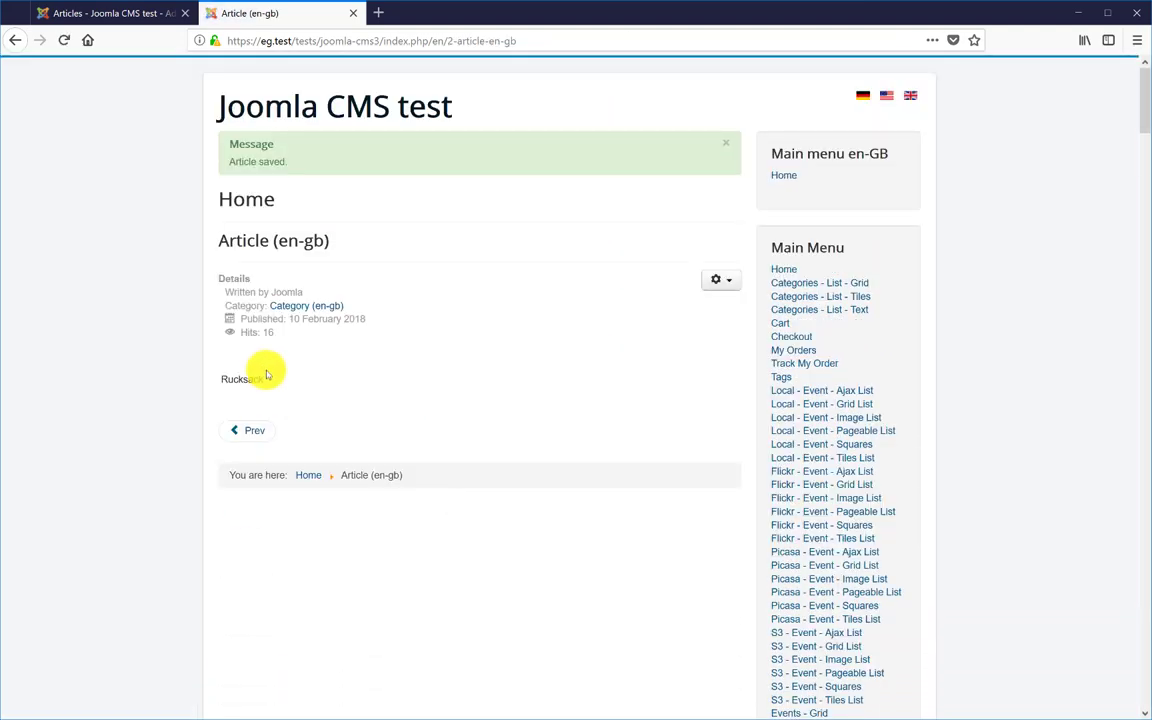
- Check the word Rucksack on the saved page, then reopen the article for editing
drag(251, 379, 298, 380)
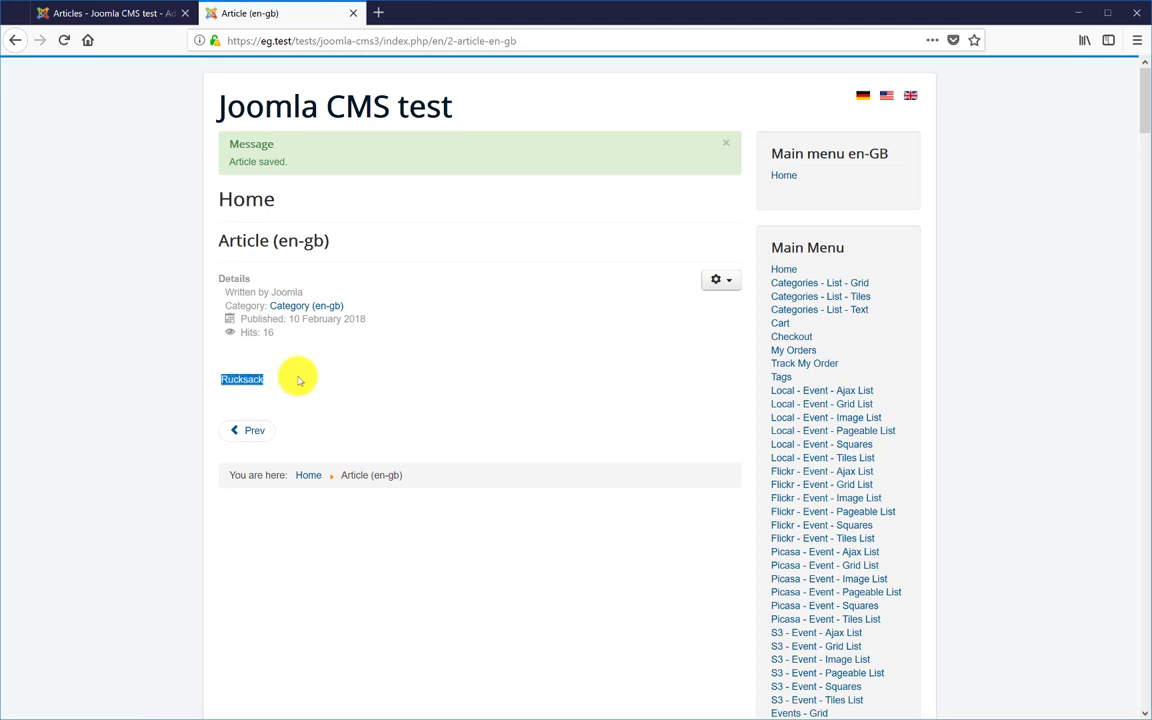
click(717, 281)
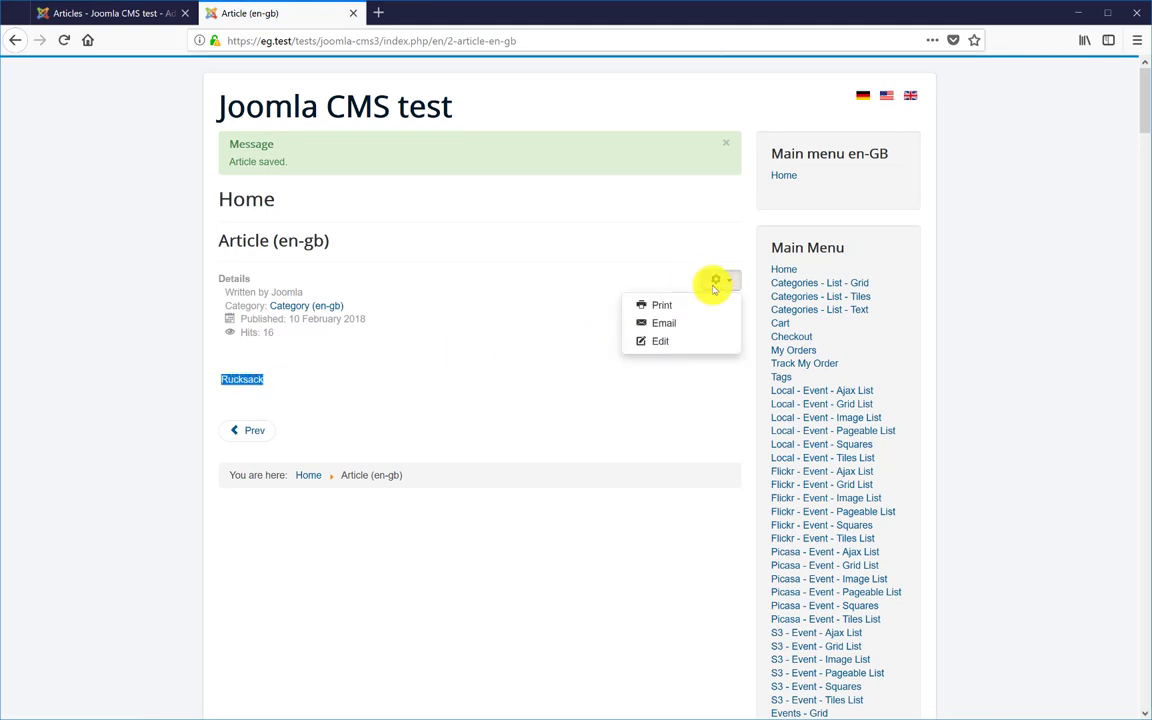
click(681, 345)
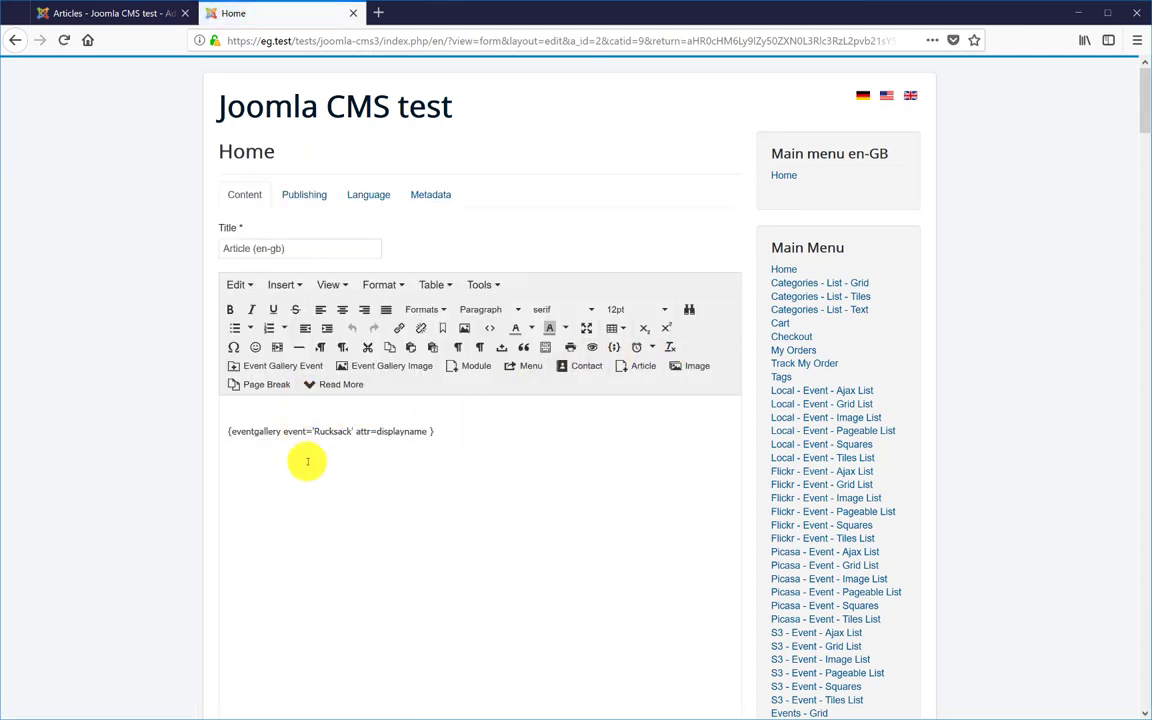
- Build an Event Gallery tag for the Rucksack event in Tiles mode with 3 maximum images
click(296, 370)
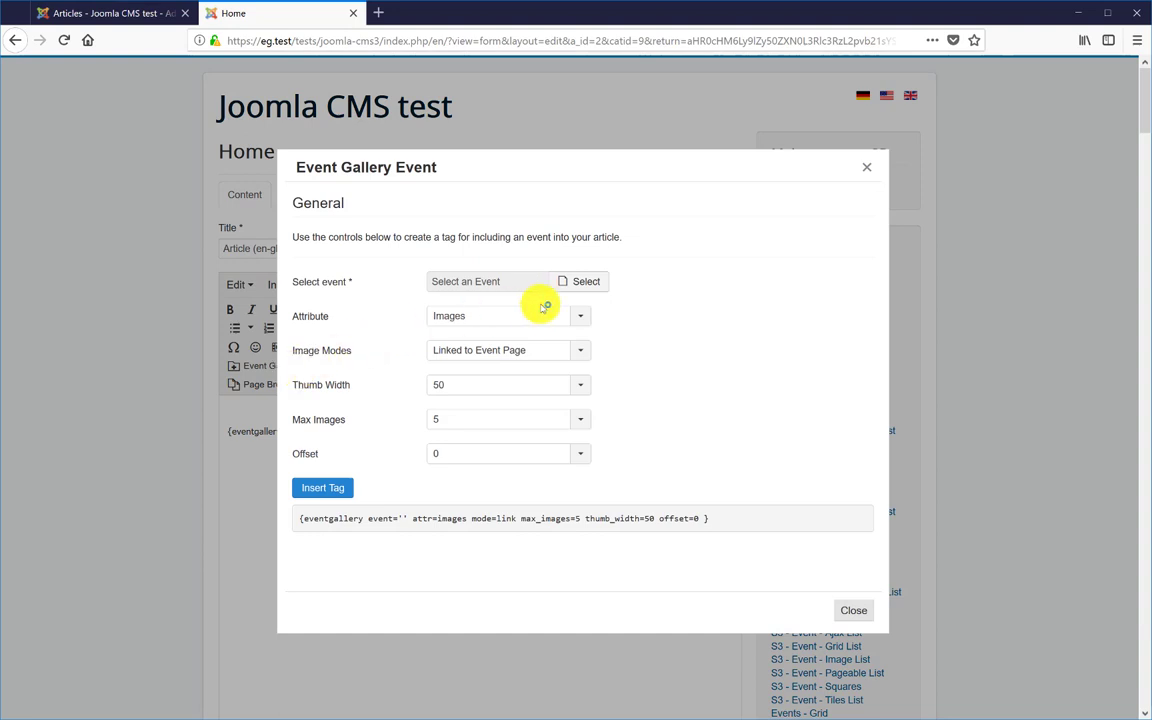
click(585, 284)
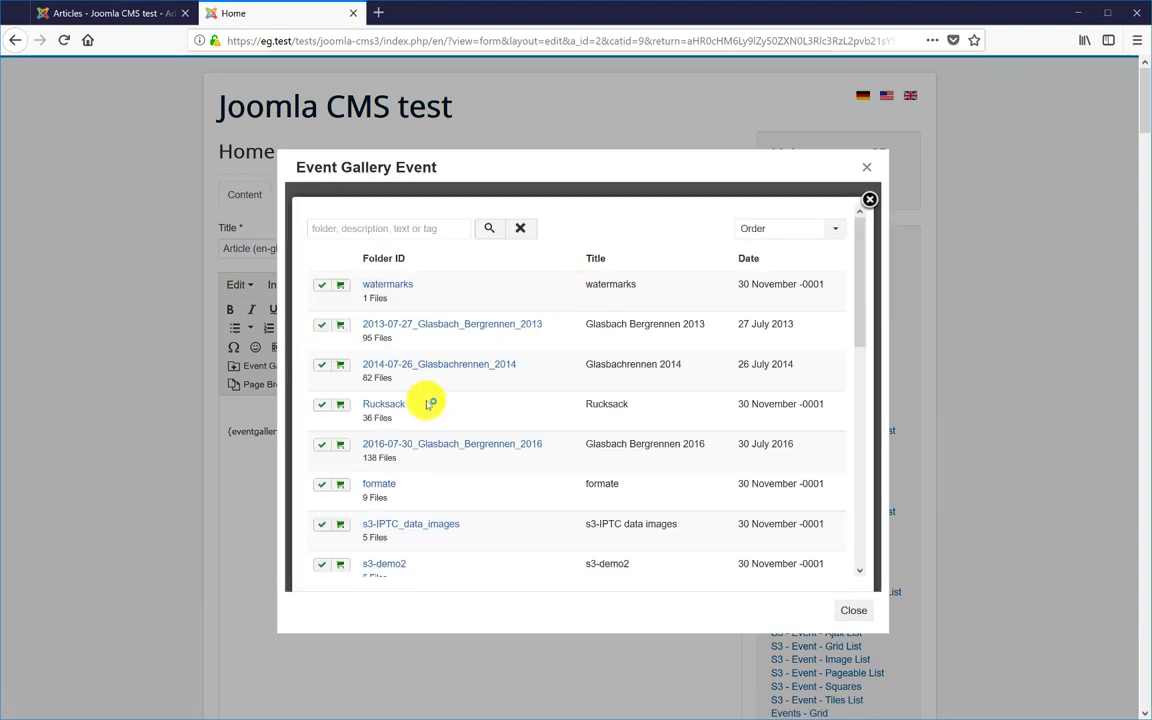
click(389, 410)
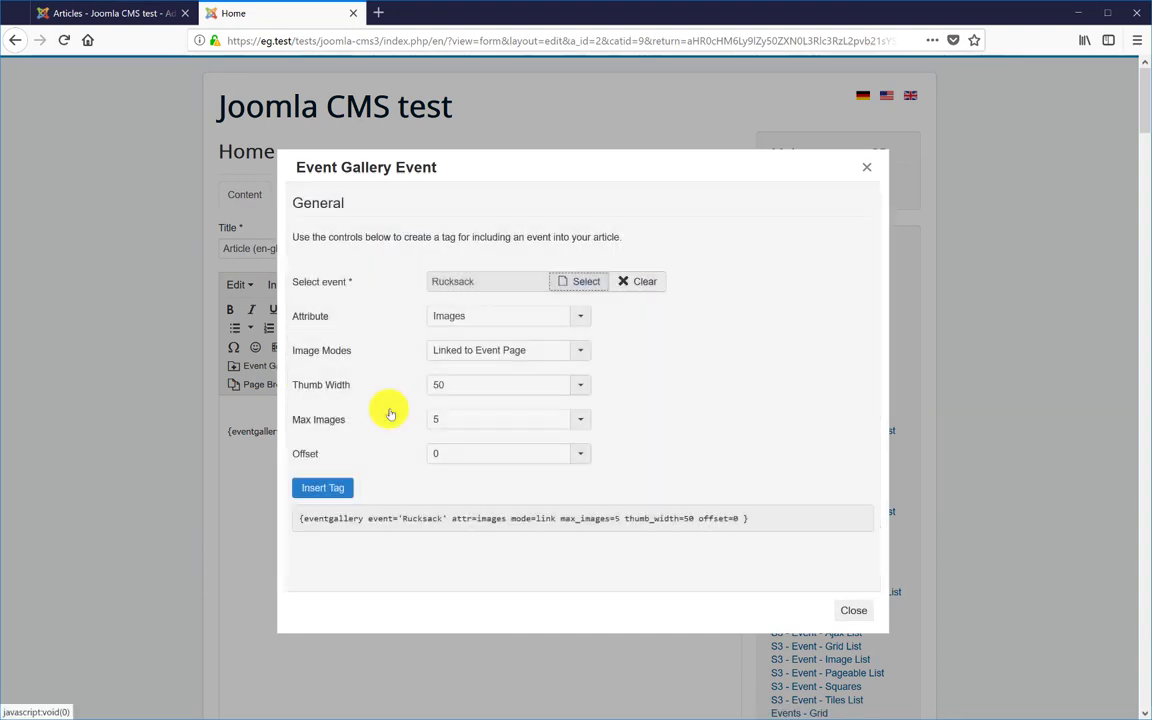
click(457, 352)
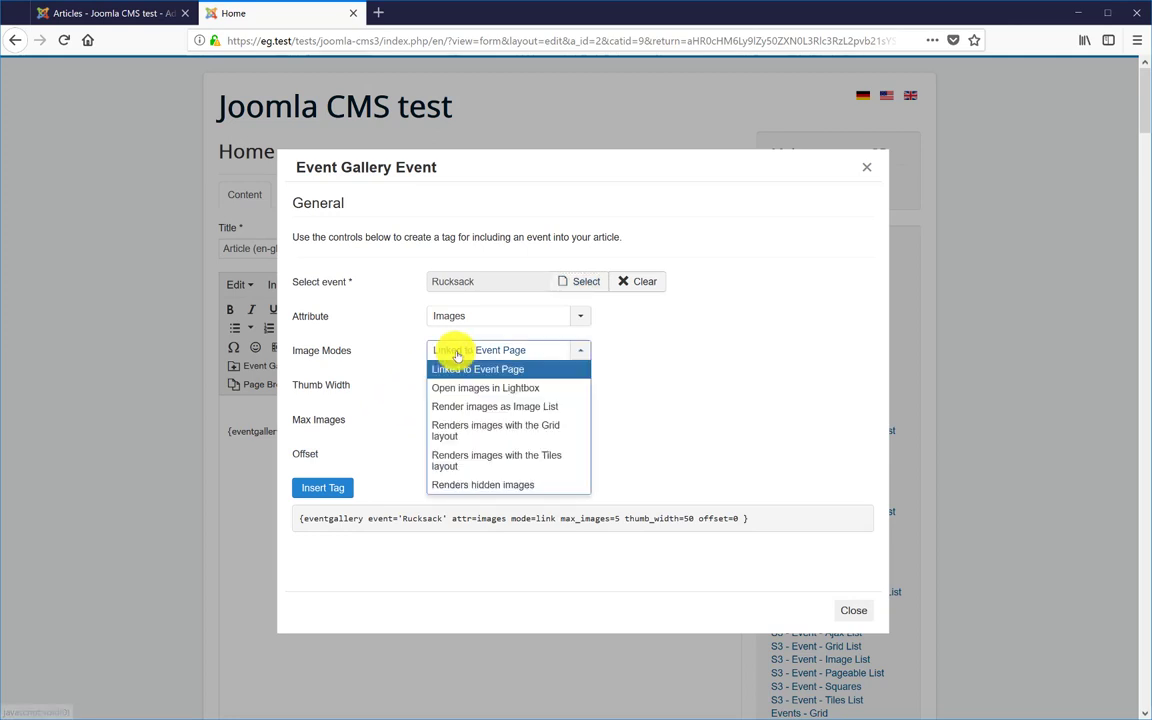
click(512, 459)
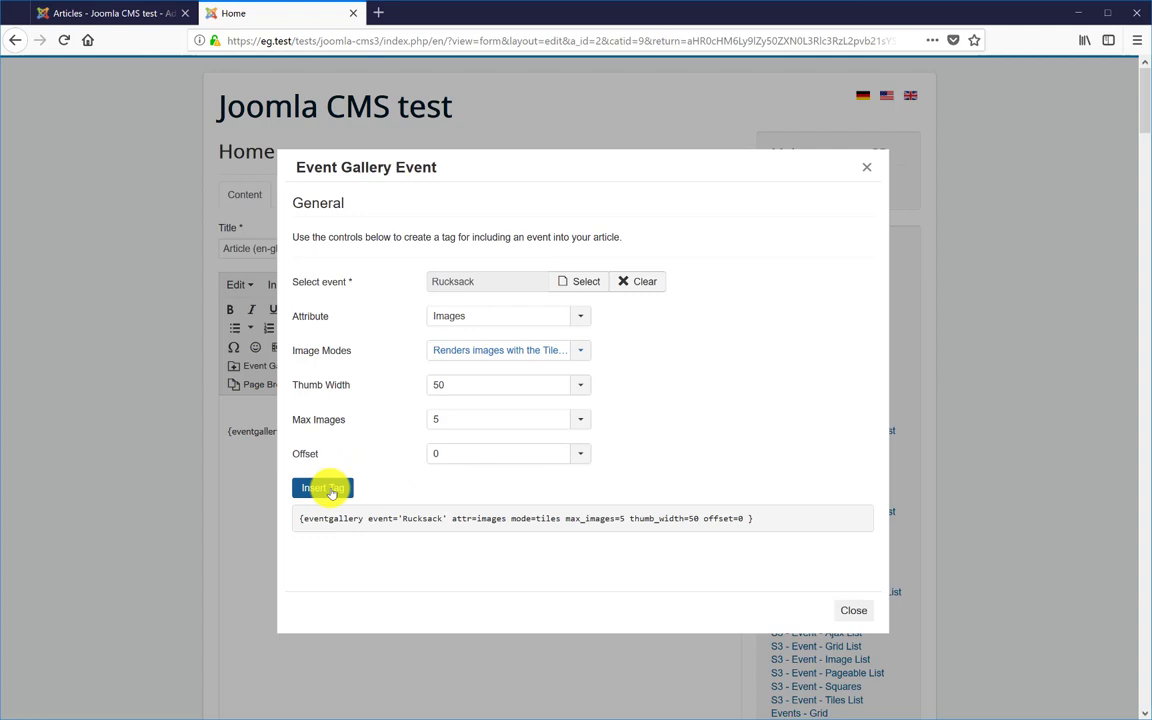
click(469, 425)
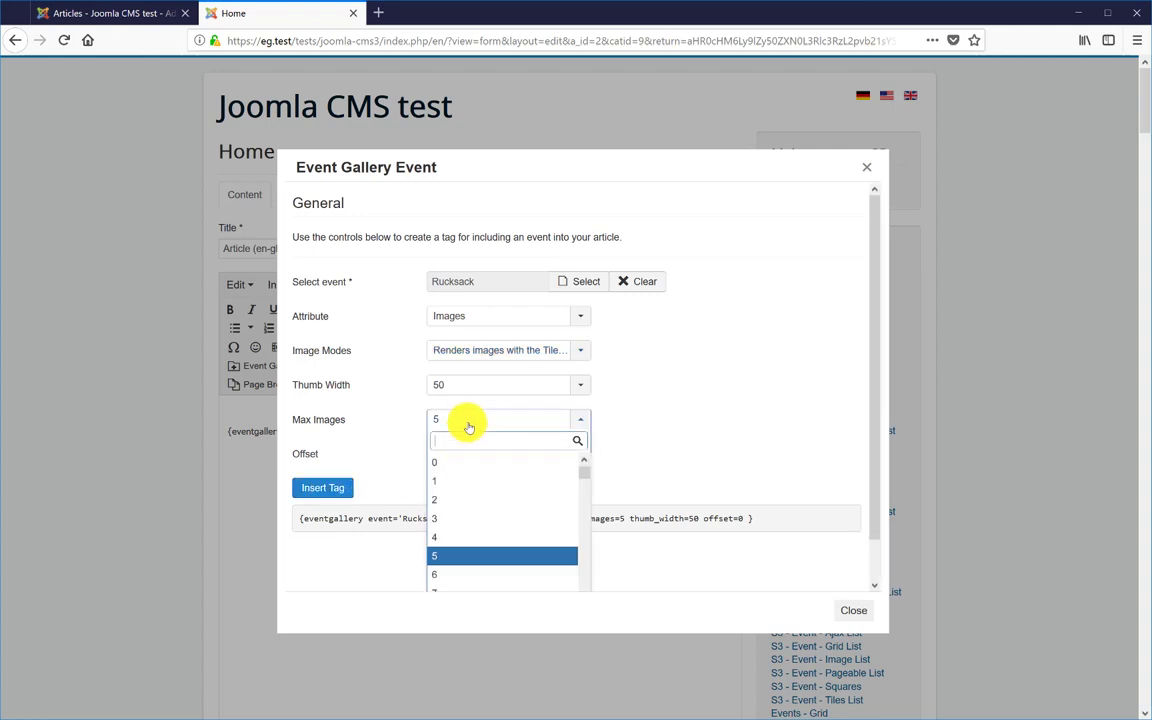
click(465, 517)
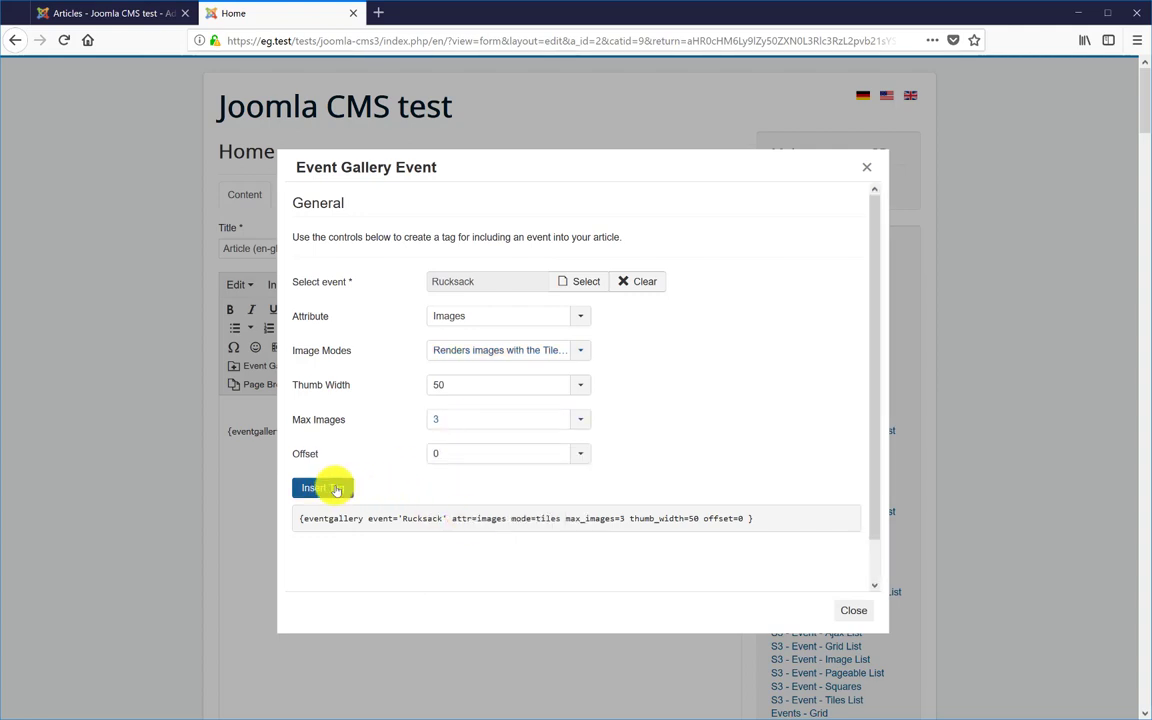
- Insert the tiles tag, save the article, and close the enlarged Rucksack image
click(335, 489)
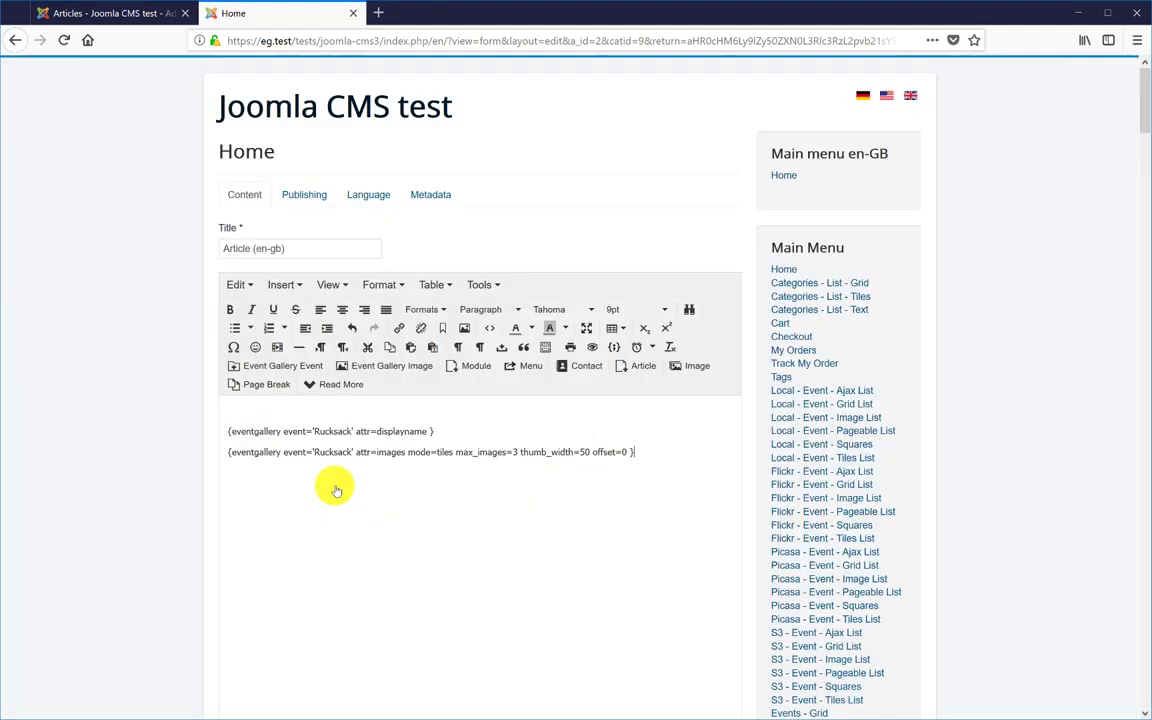
scroll(330, 483, down, 5)
click(237, 545)
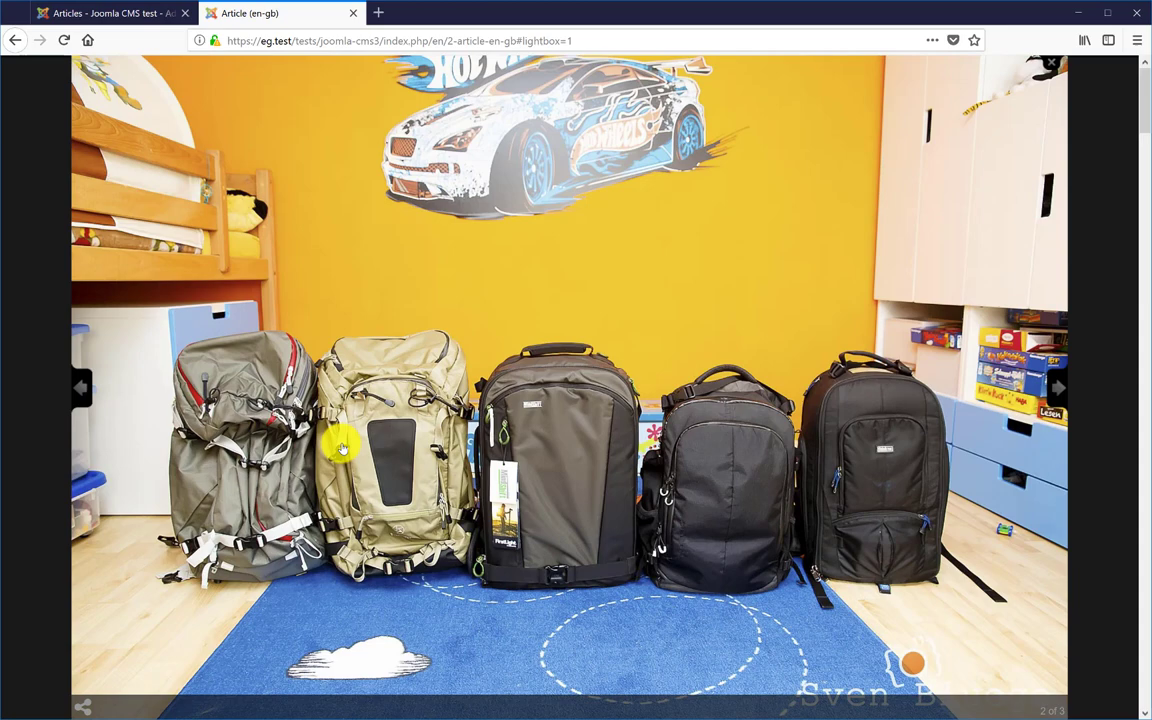
click(1046, 66)
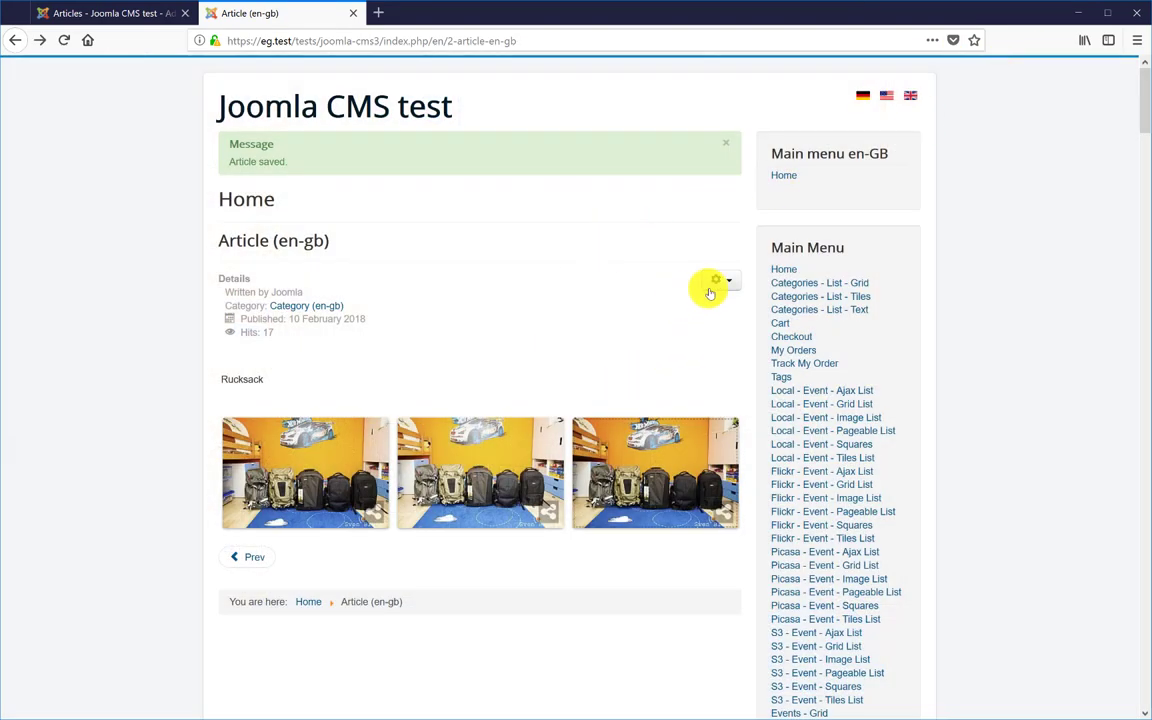
- Reopen the article and start a Rucksack event tag with image offset 3
click(720, 282)
click(669, 342)
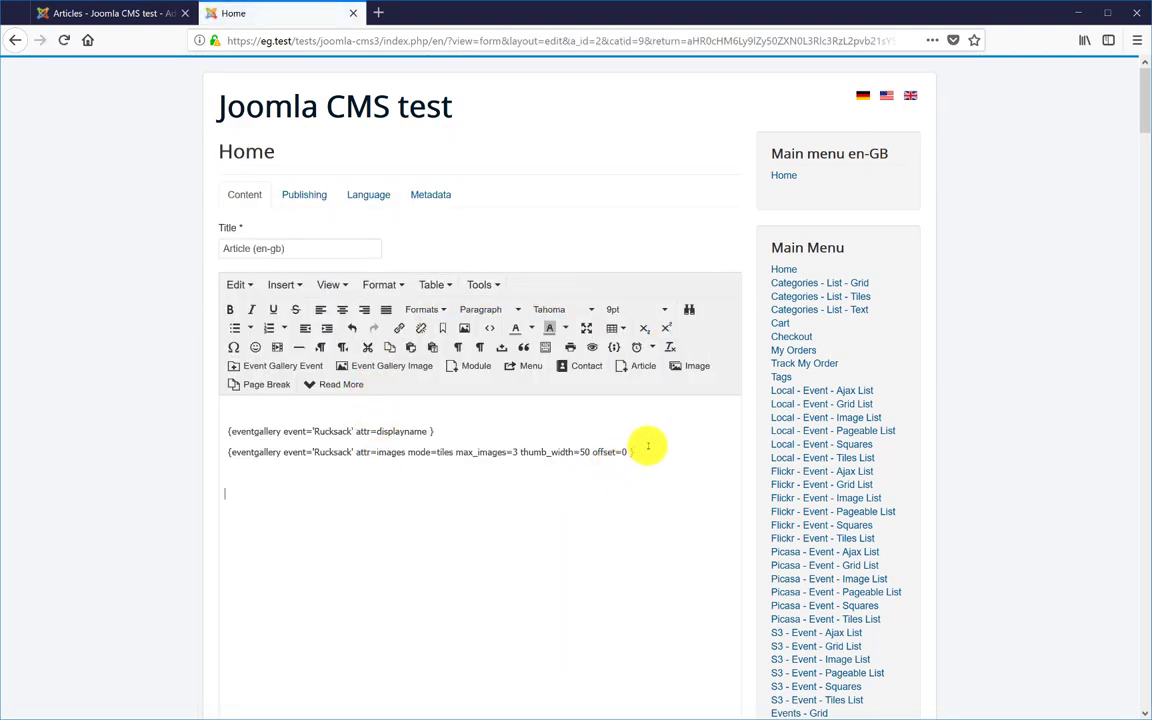
click(308, 364)
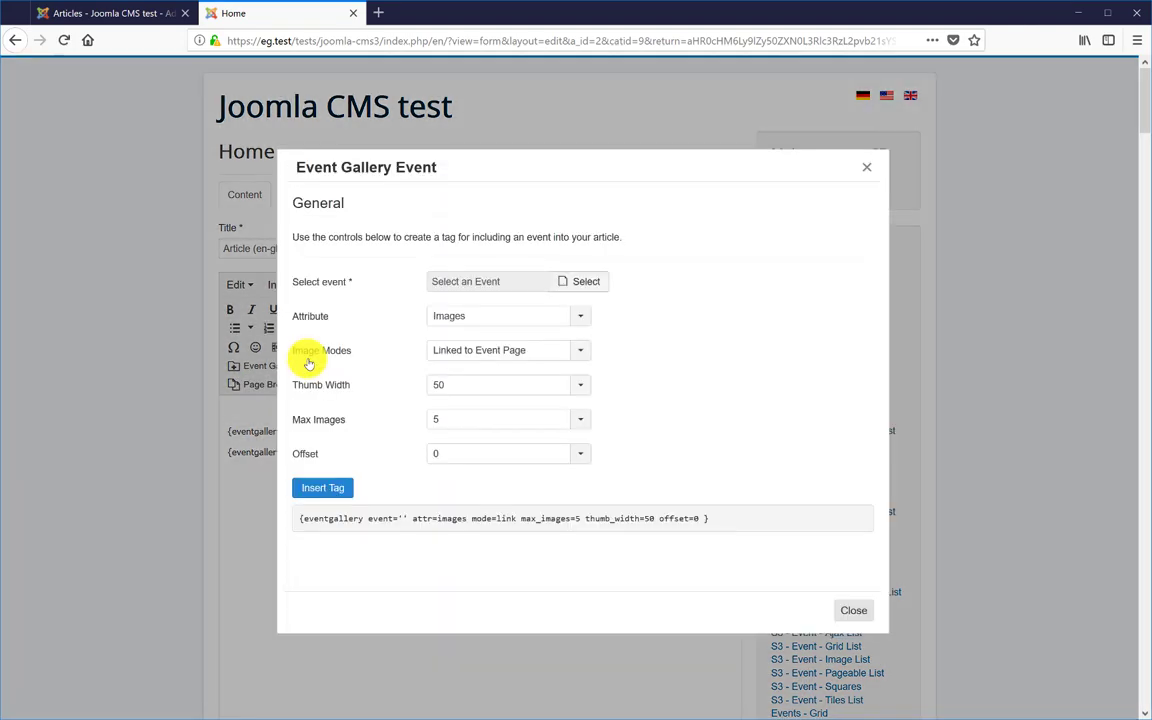
click(584, 281)
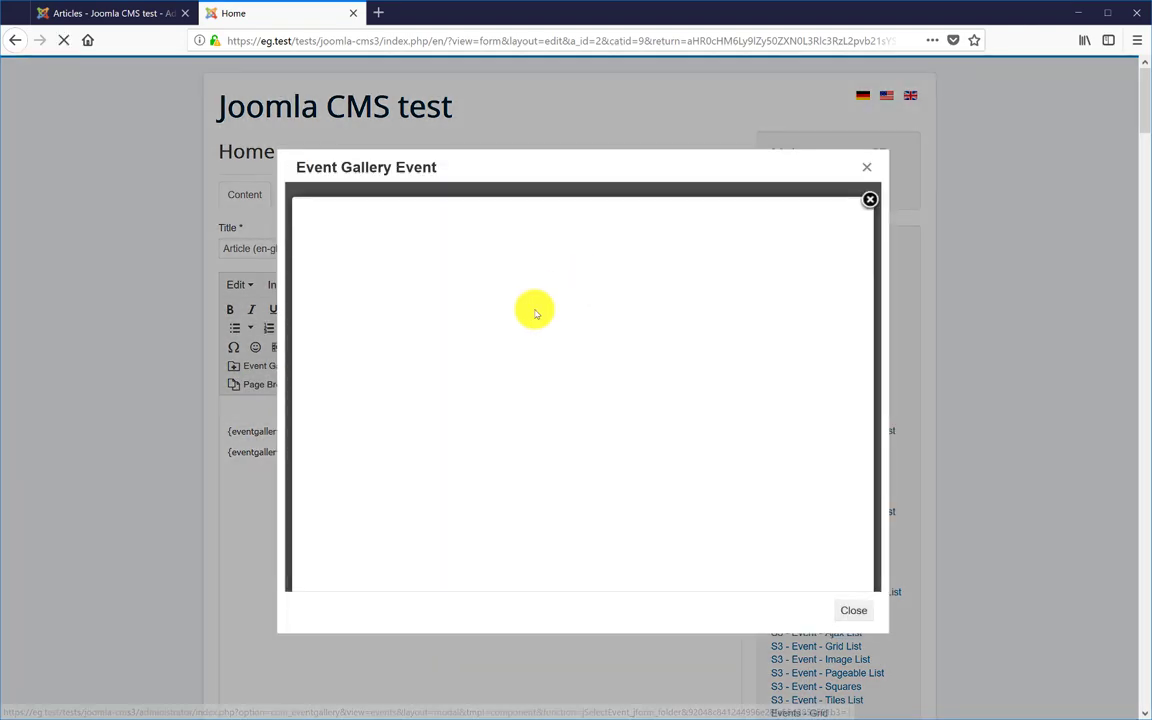
click(388, 405)
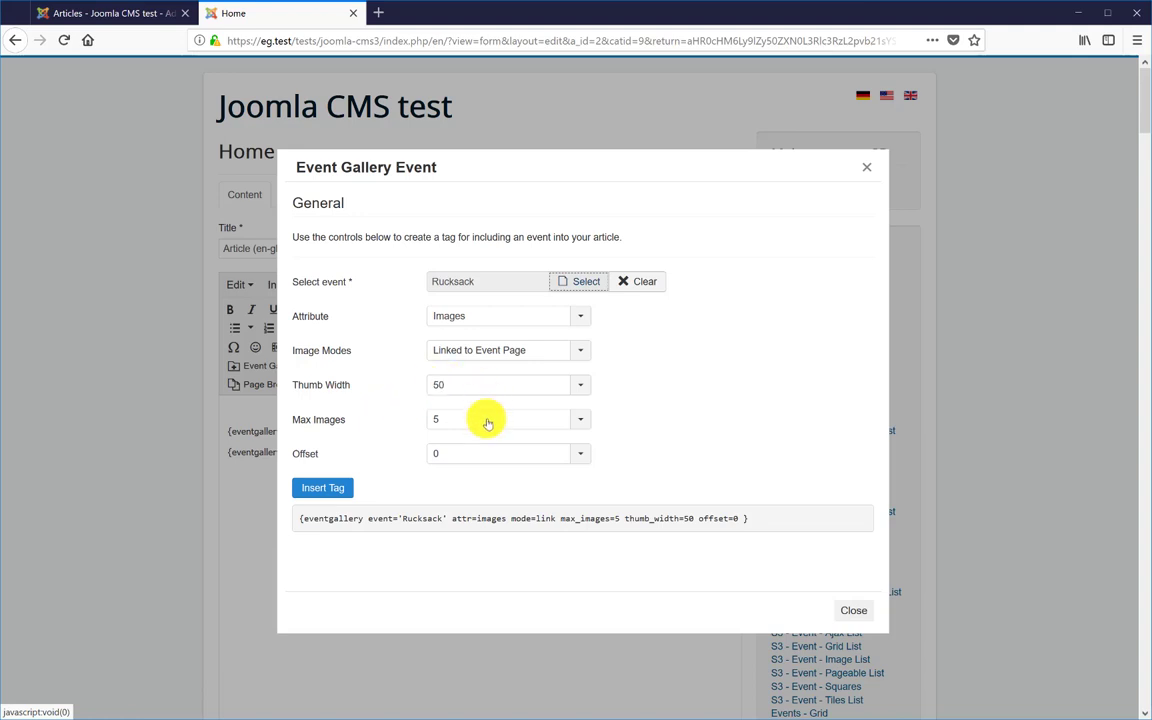
click(491, 453)
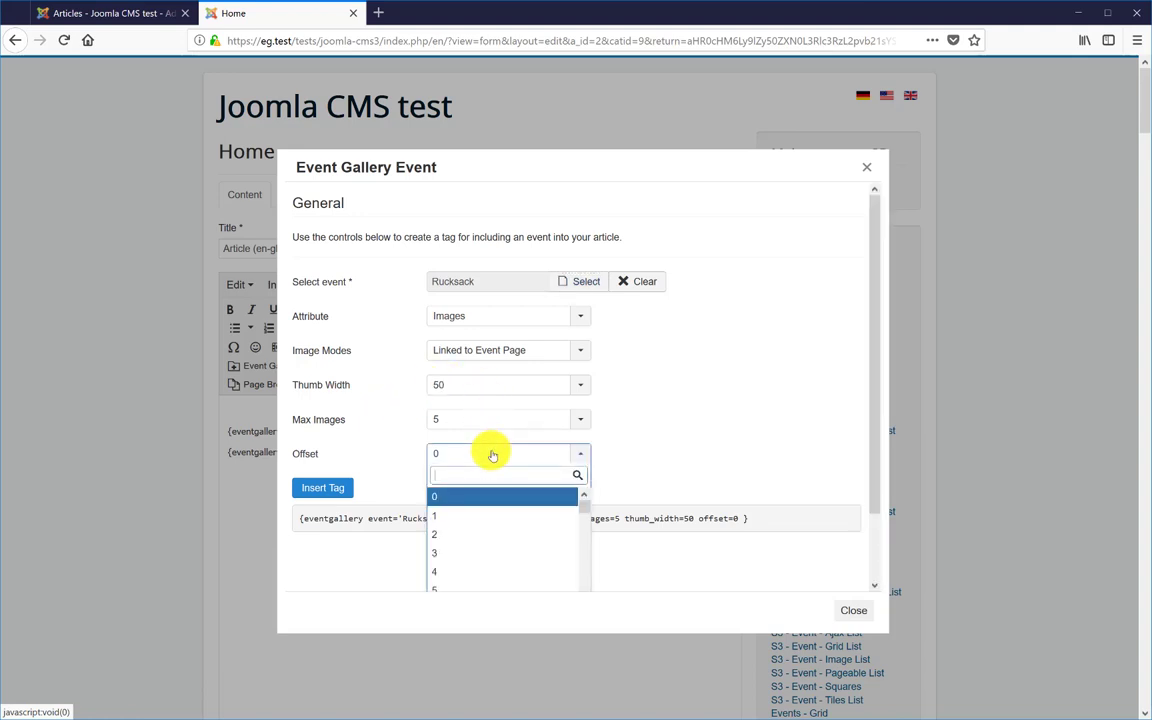
click(466, 549)
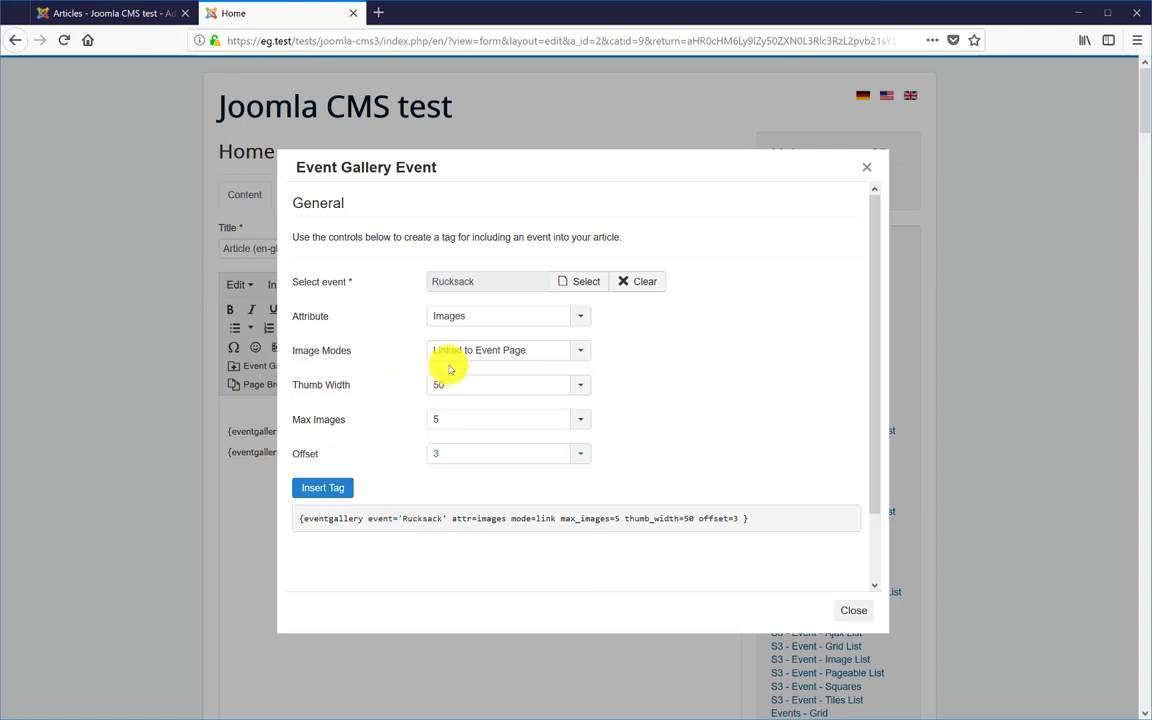
- Switch the tag to hidden mode, insert it, and save the article
click(451, 363)
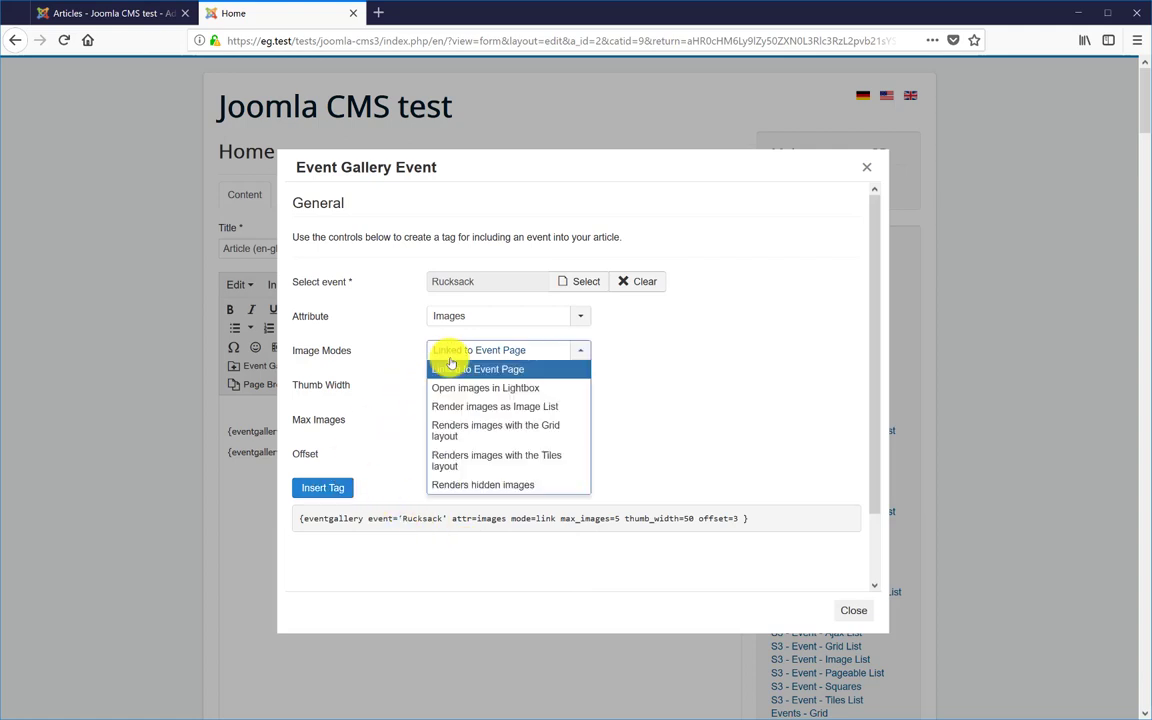
click(489, 483)
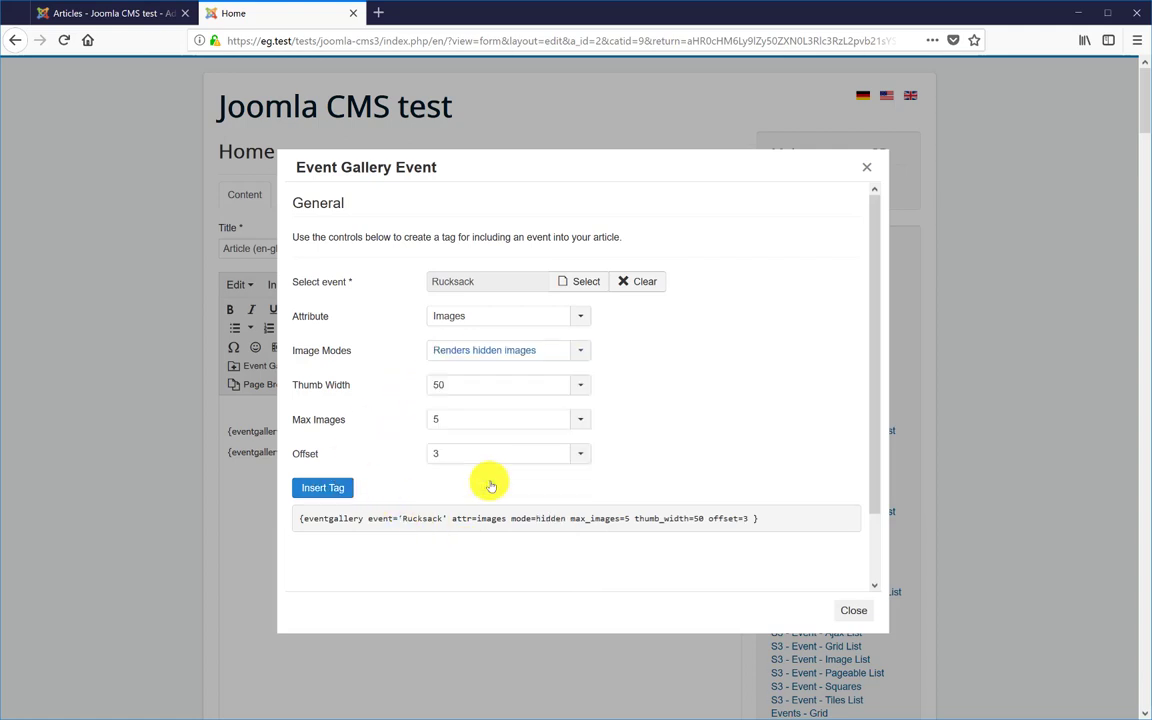
click(344, 491)
scroll(344, 487, down, 5)
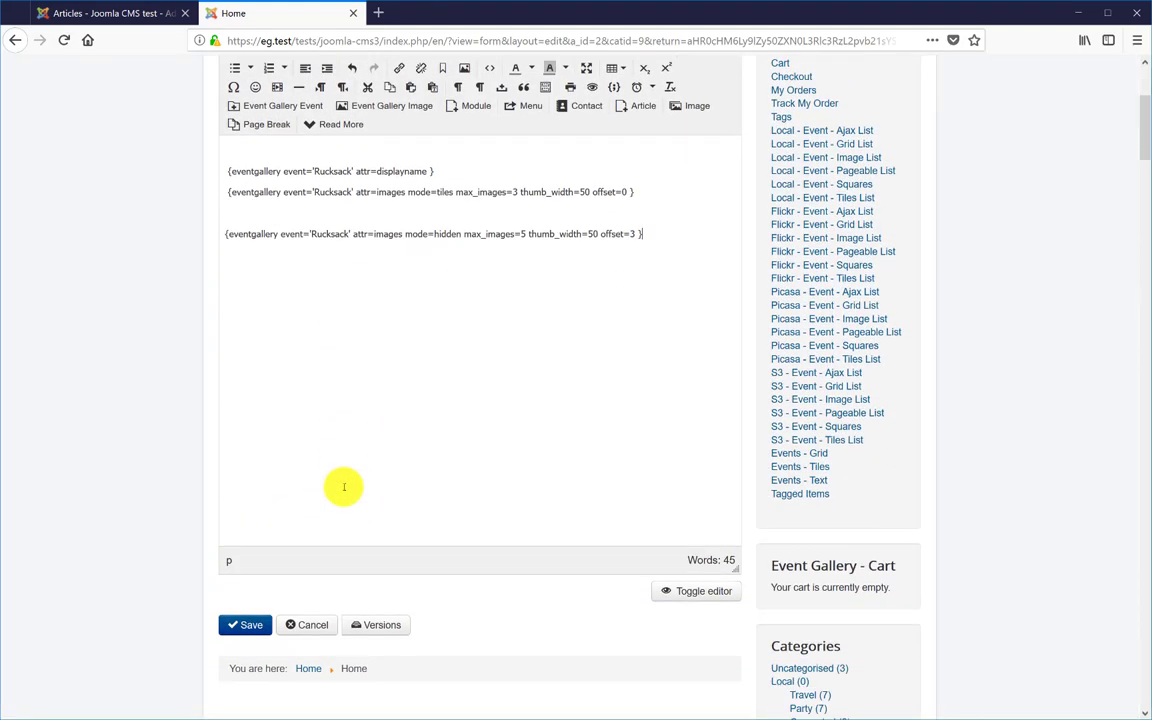
click(250, 563)
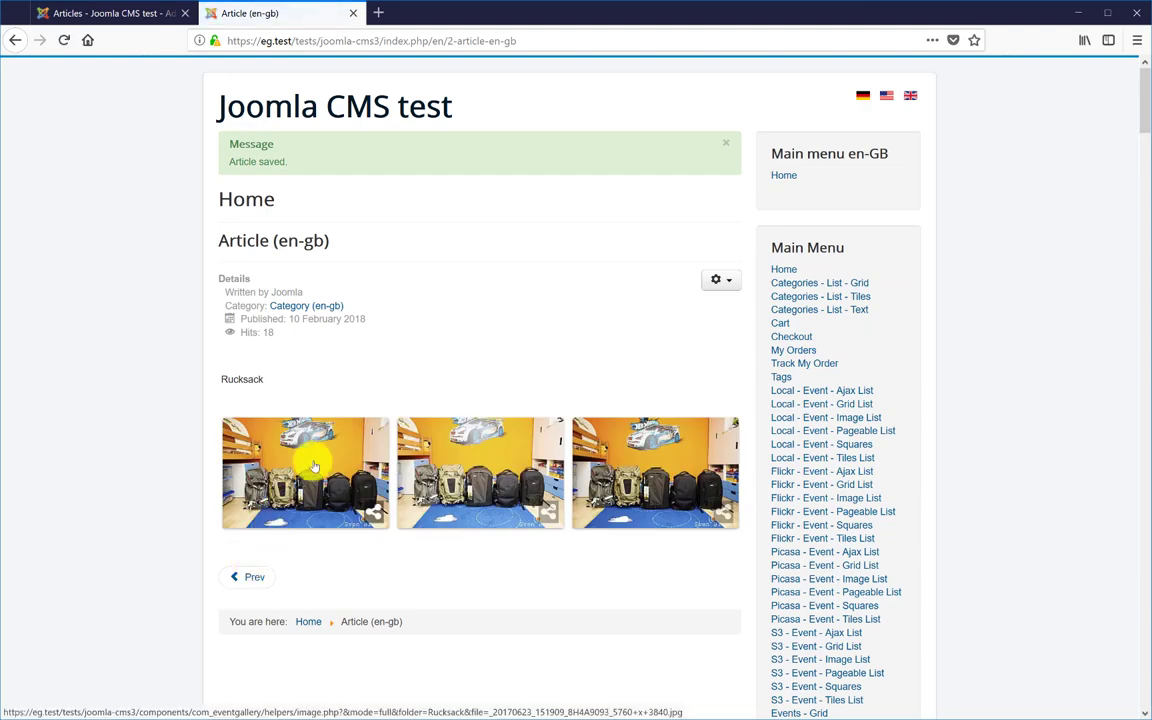
- Enlarge the first Rucksack thumbnail, step through two more photos, and close the lightbox
click(314, 466)
key(Right)
key(Right)
key(Right)
key(Right)
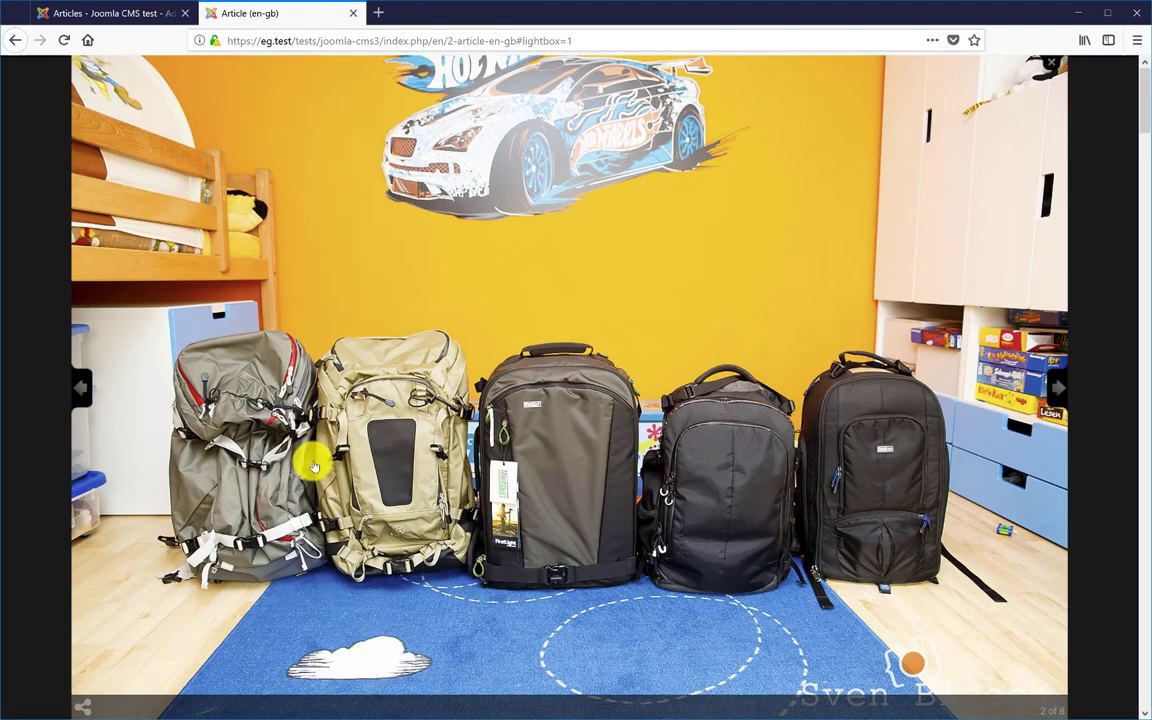
key(Right)
key(Right)
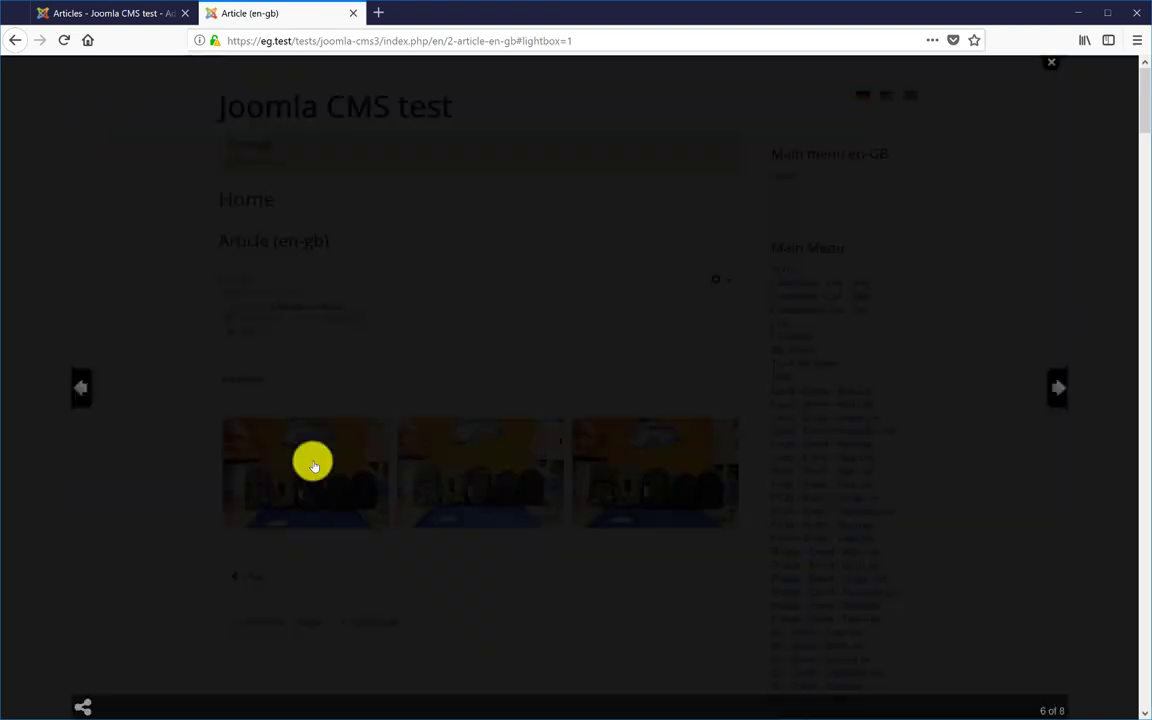
key(Escape)
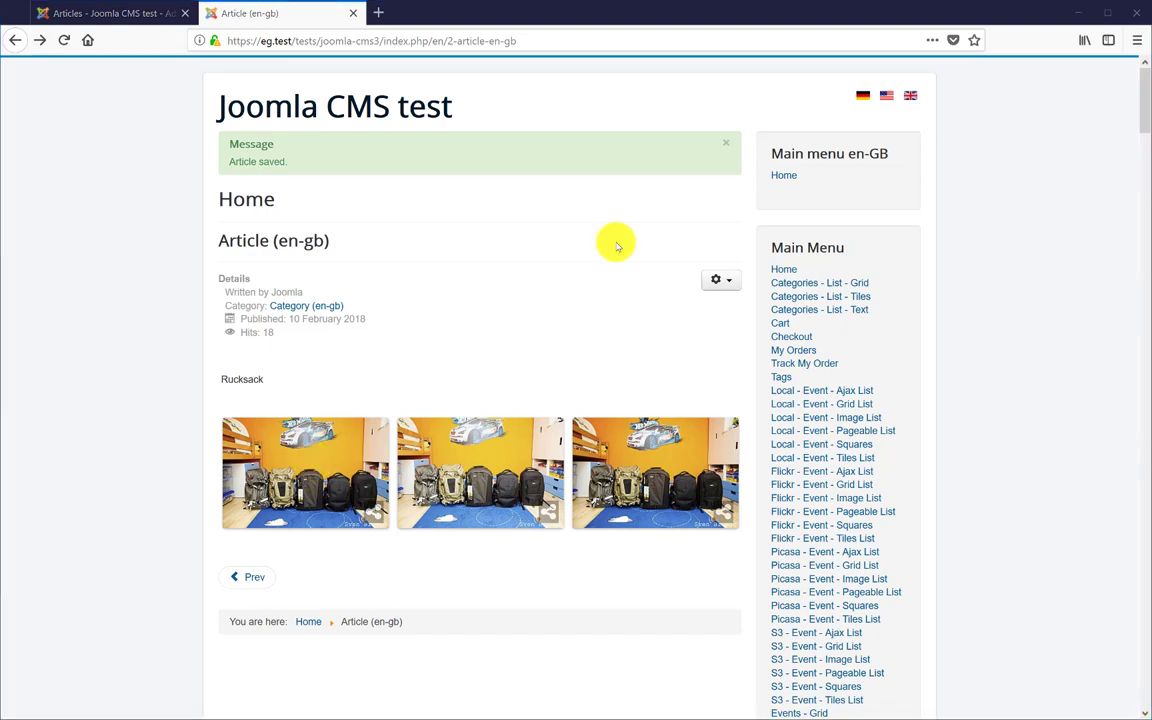
click(721, 279)
- Open the article for editing and delete all of its content
click(680, 343)
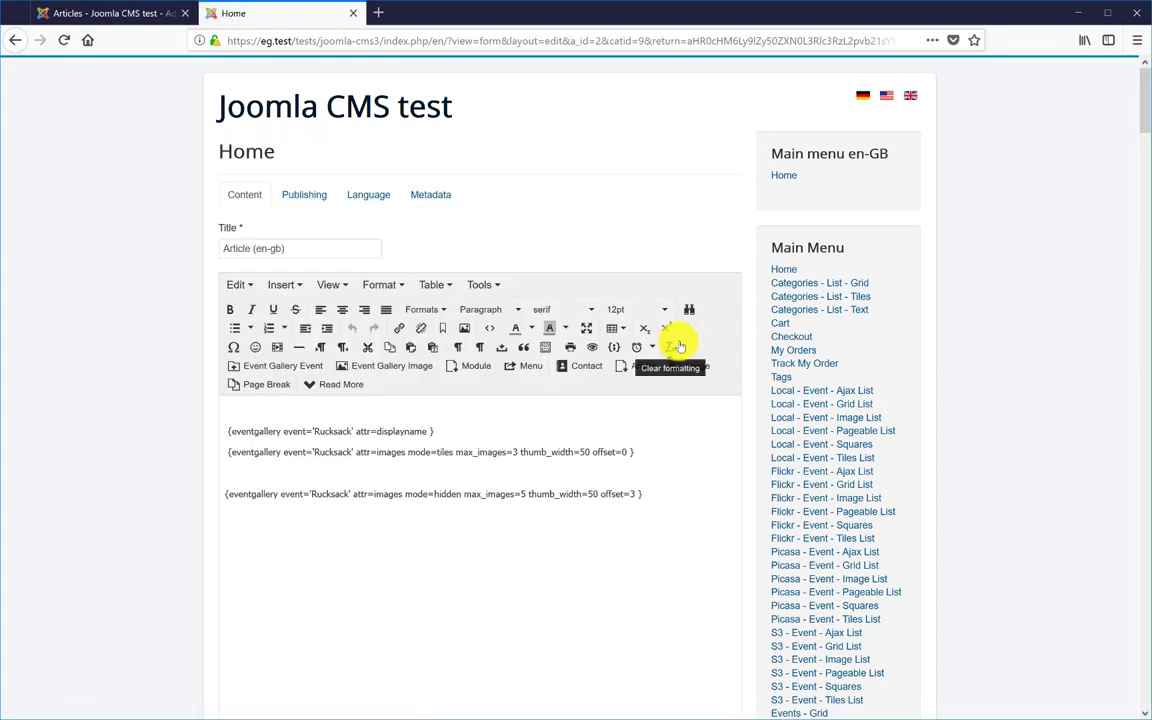
key(ctrl+a)
key(Delete)
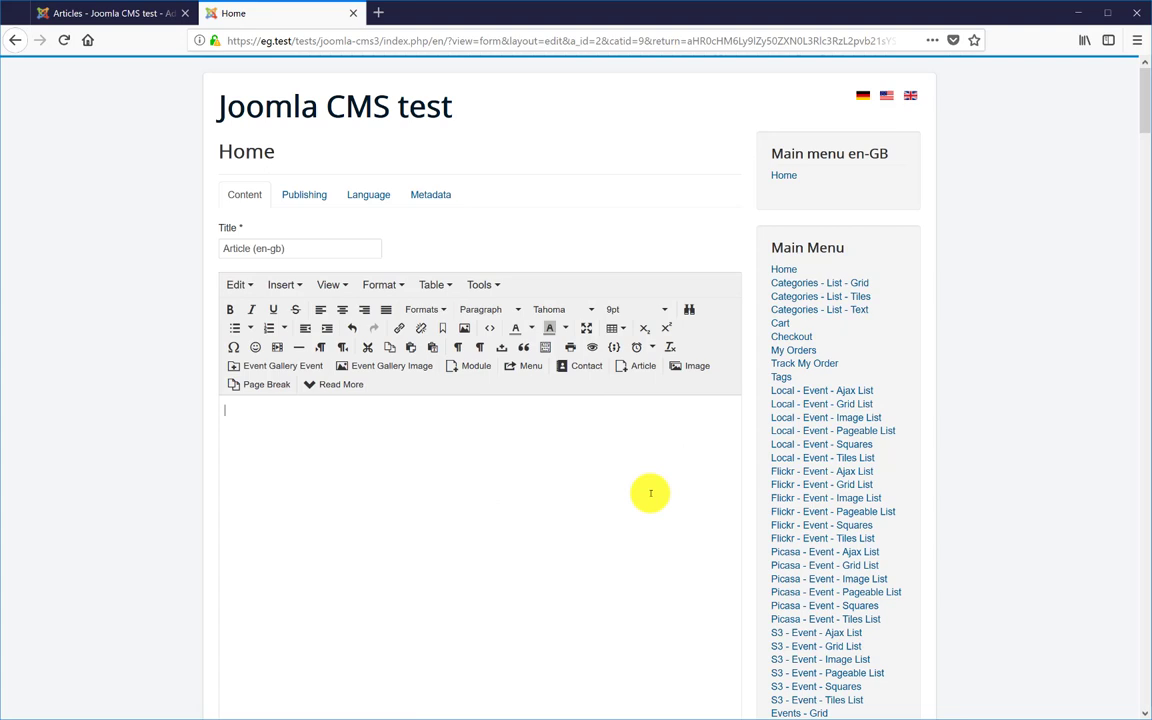
- Browse the Teneriffa event's photos in the Event Gallery Image file picker
click(390, 367)
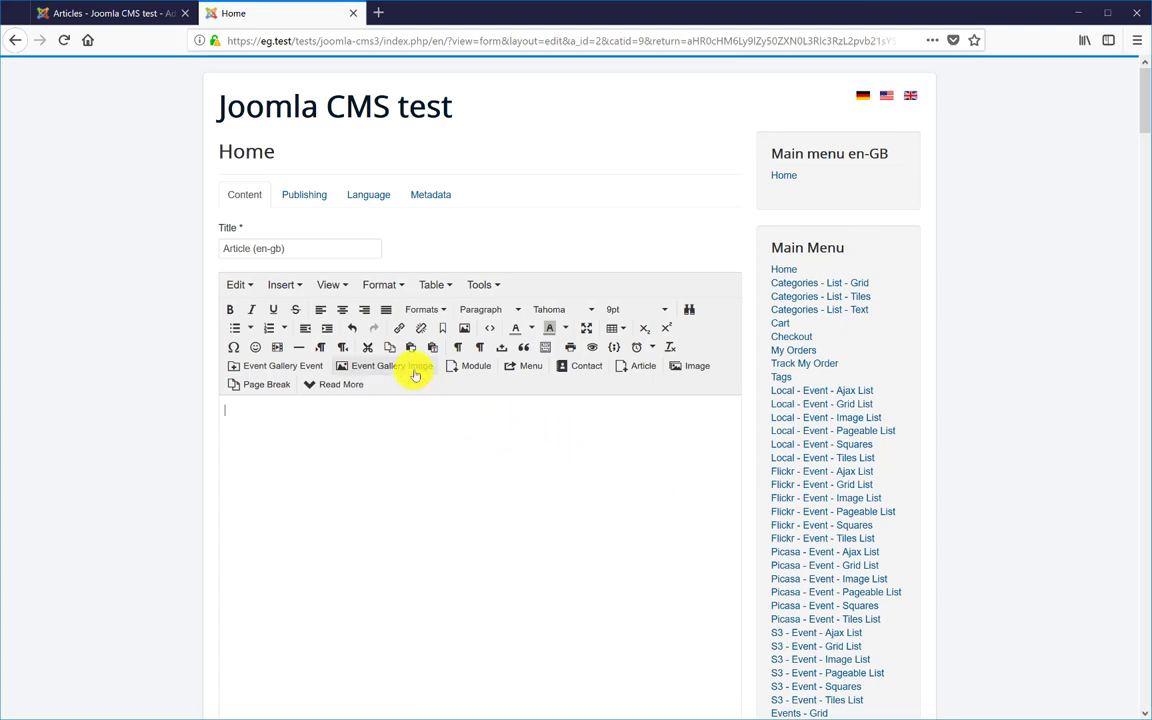
click(284, 305)
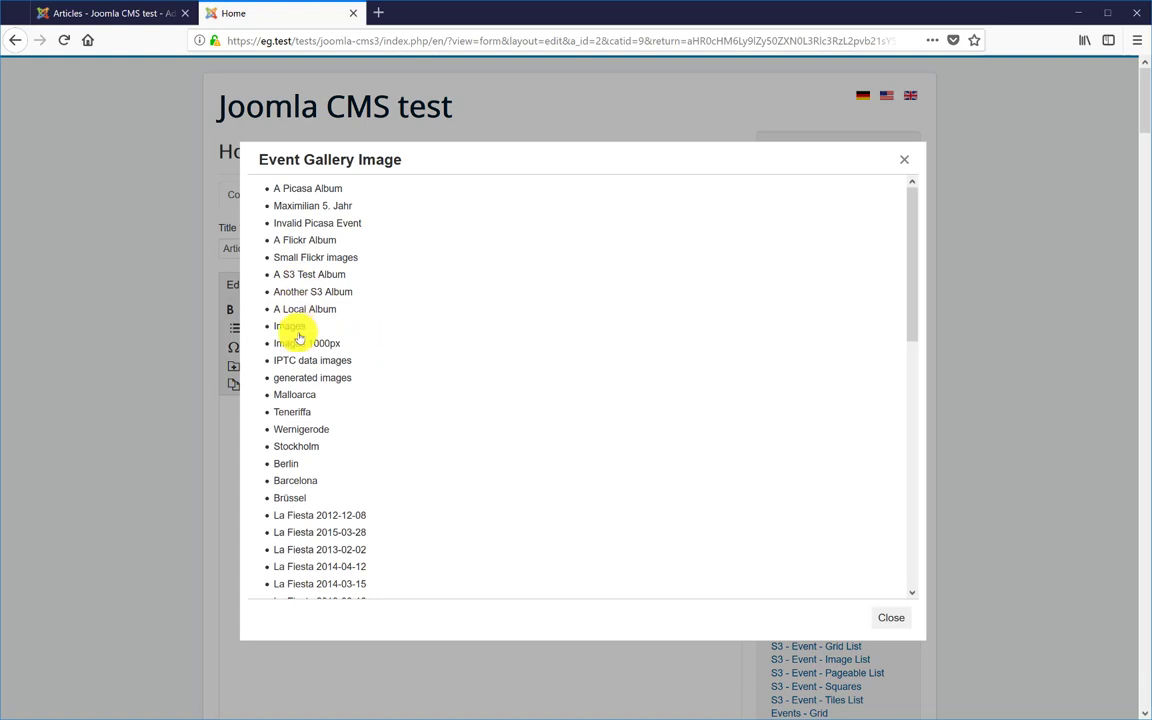
click(293, 412)
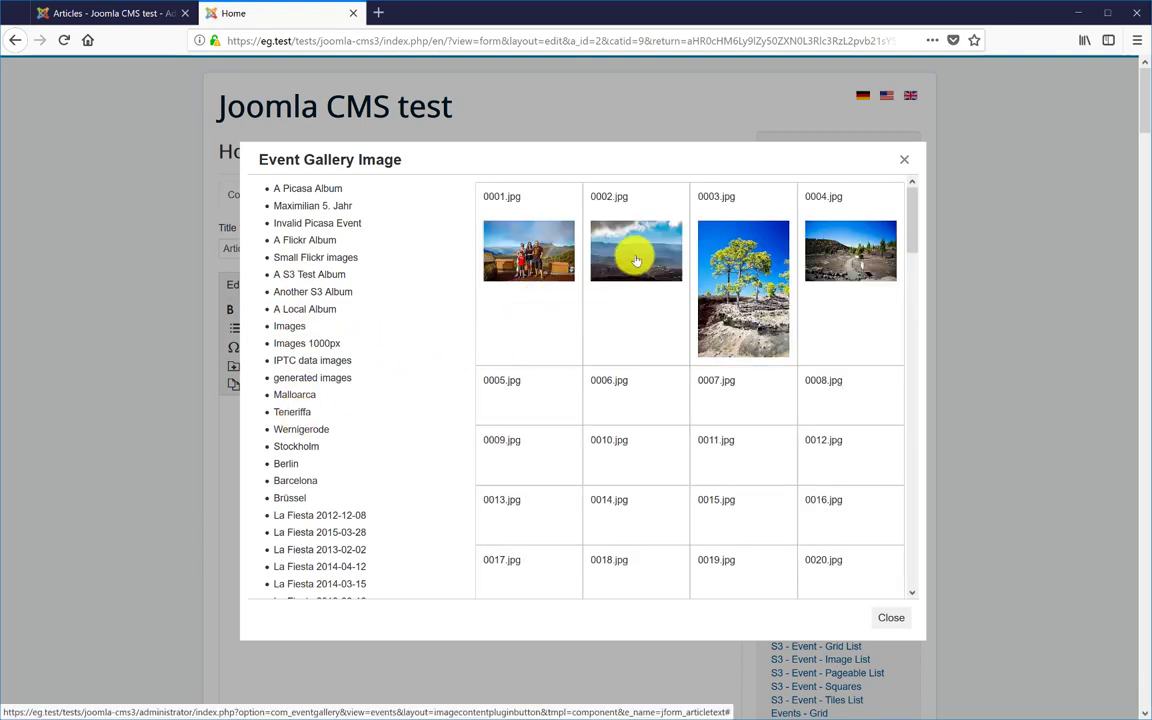
- Insert a Lightbox-mode image tag for Teneriffa 0002.jpg and save the article
click(636, 260)
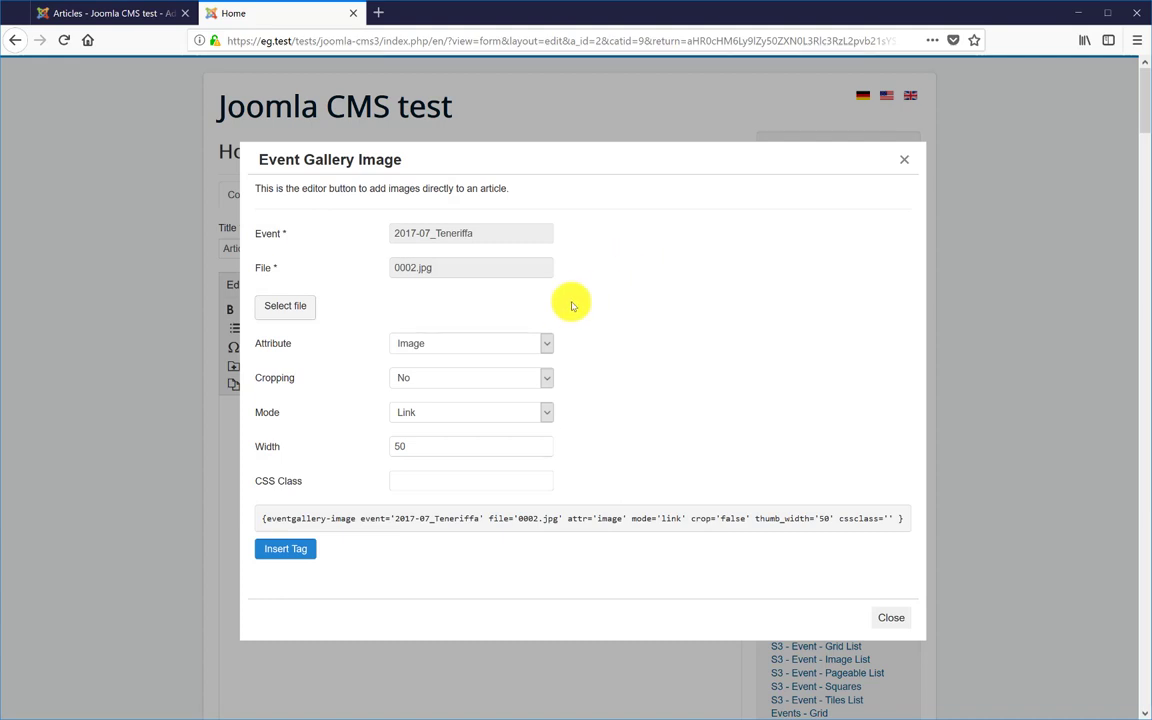
click(548, 348)
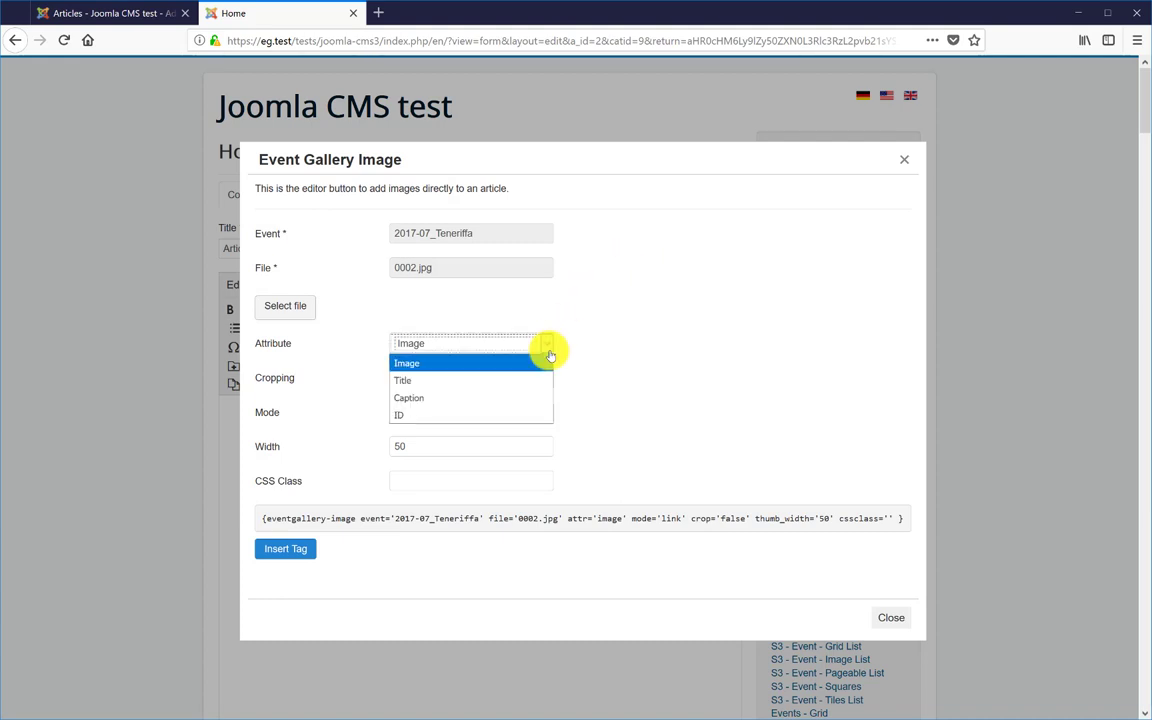
click(549, 355)
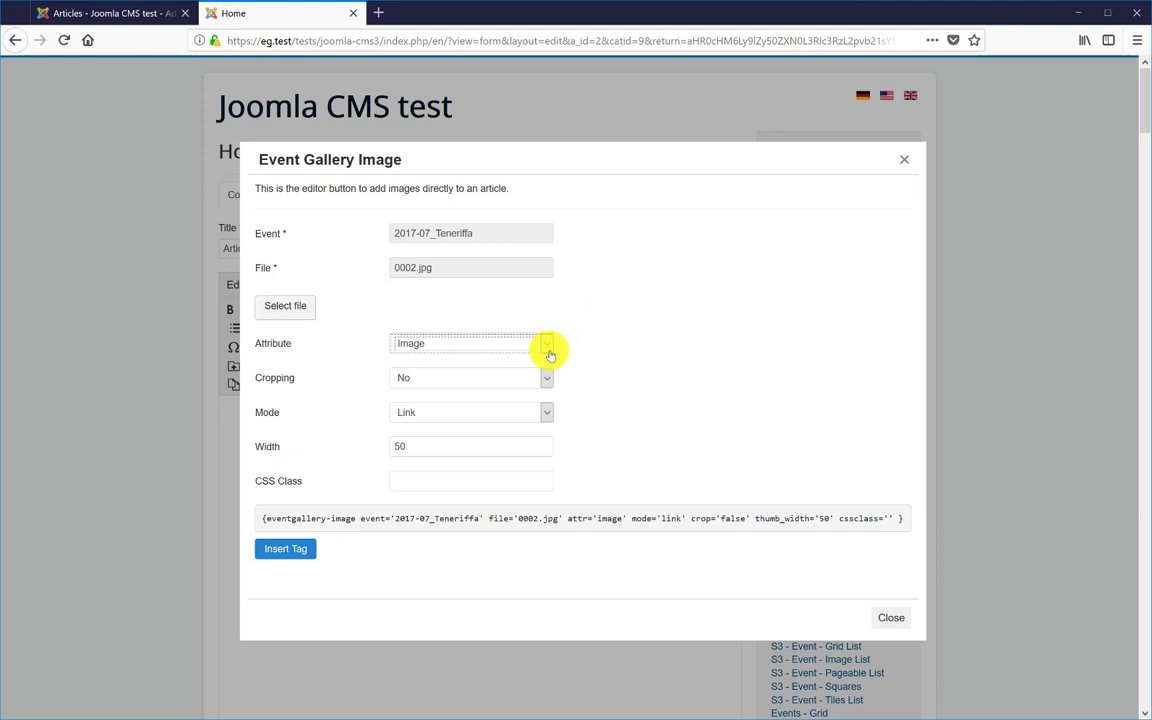
click(475, 418)
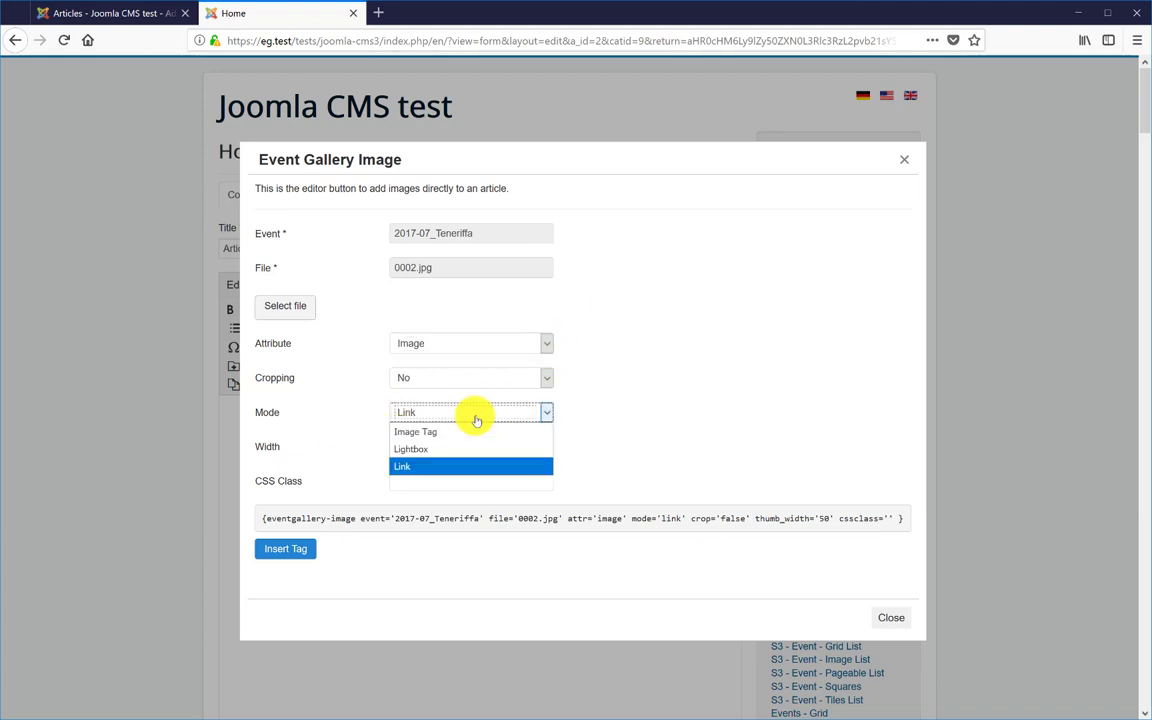
click(462, 450)
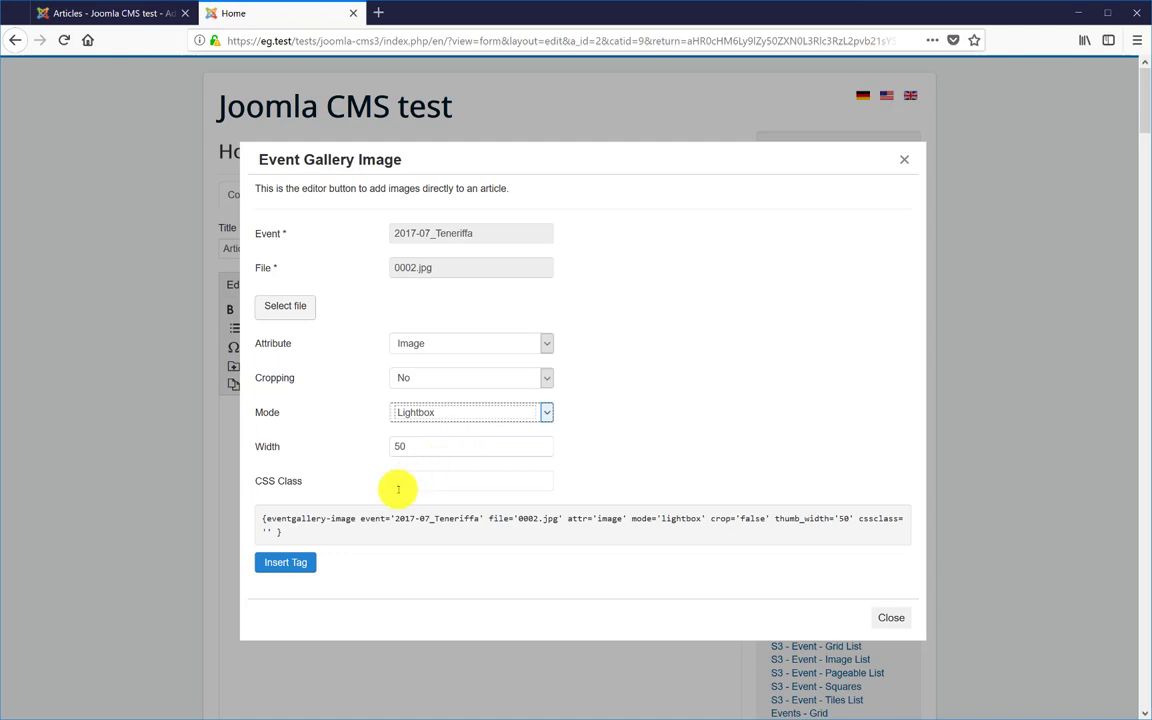
click(285, 563)
scroll(298, 567, down, 3)
click(257, 562)
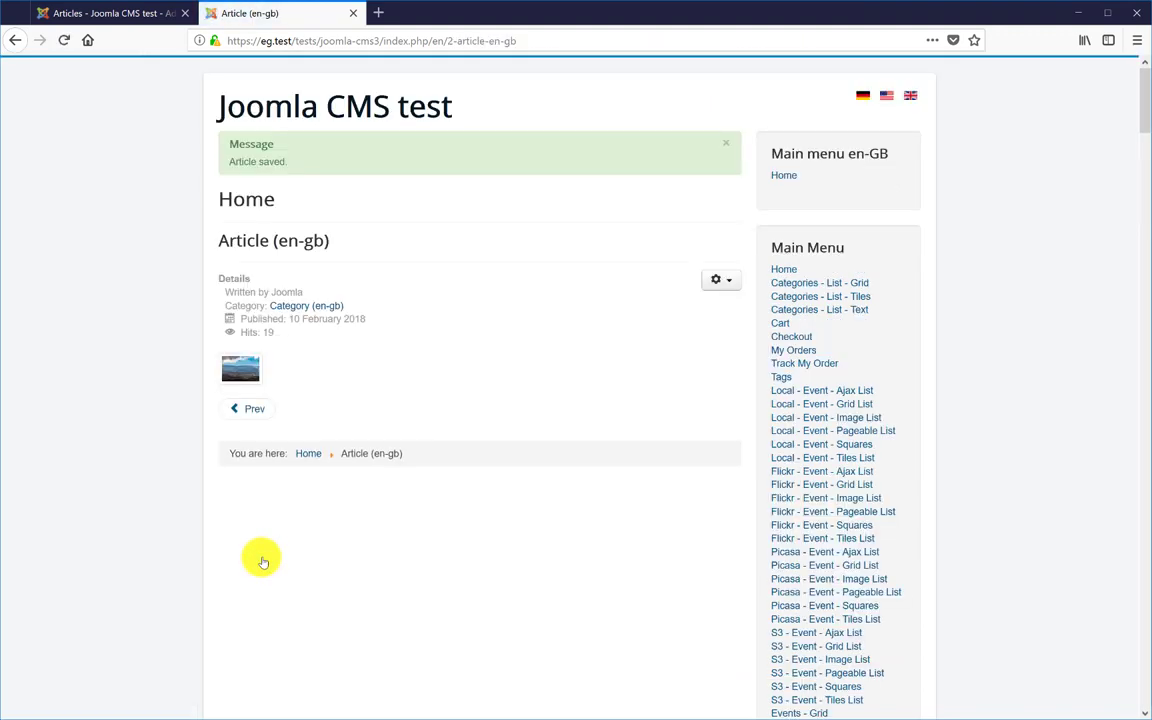
- Enlarge the Teneriffa thumbnail to the mountain photo, then close the lightbox
click(249, 373)
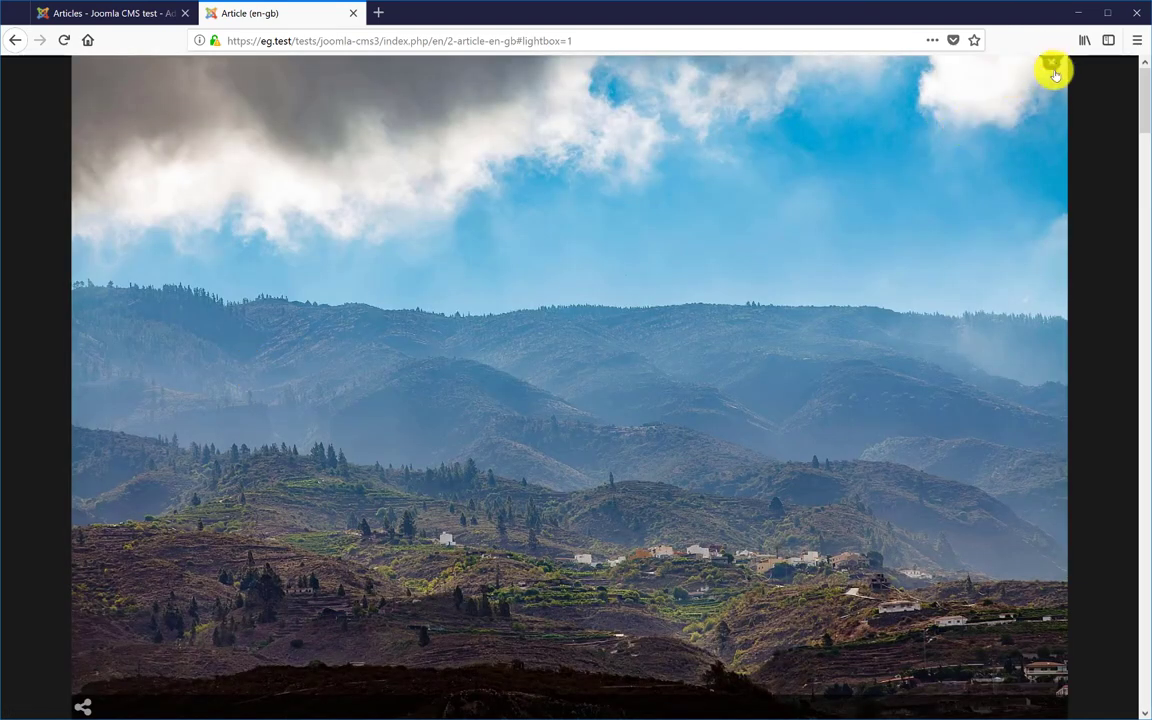
click(1052, 62)
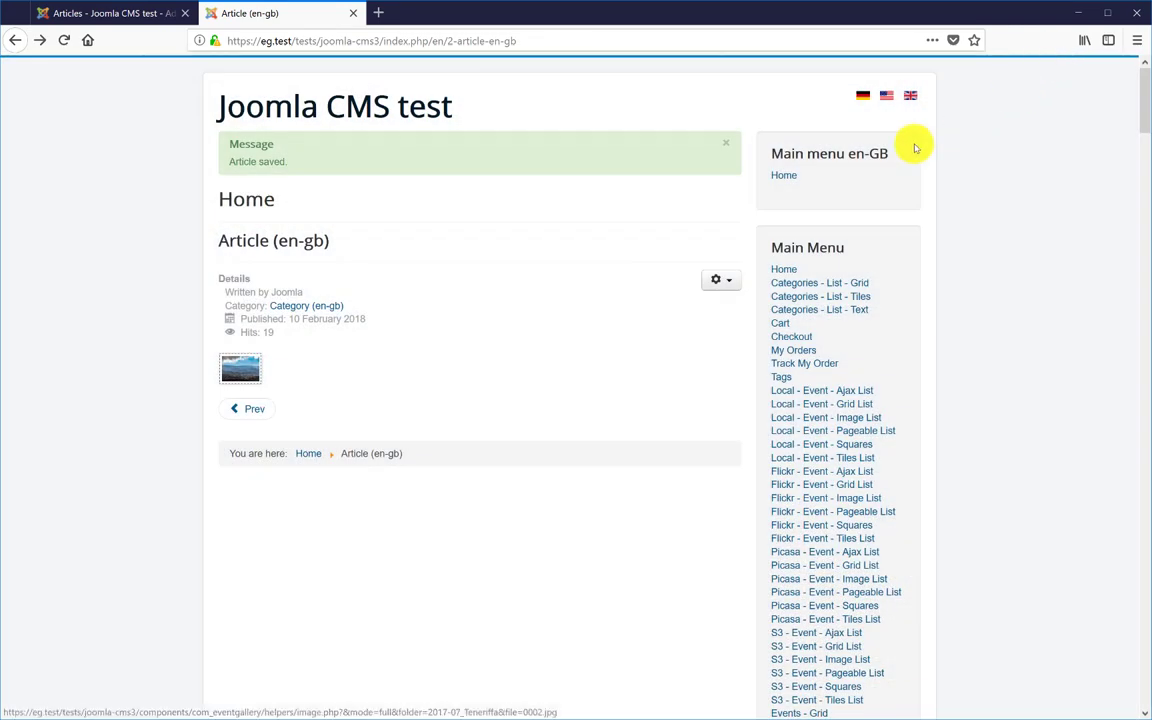
click(732, 277)
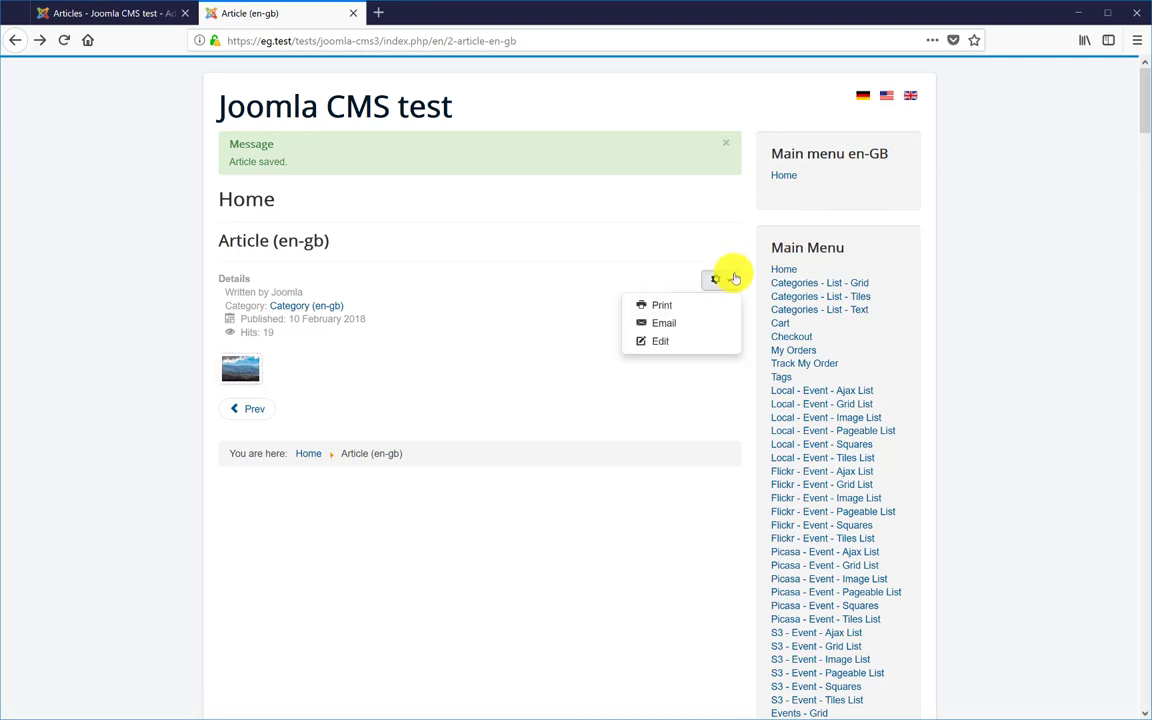
- Reopen the article and start a second Event Gallery image tag with the third Malloarca photo at width 150
click(674, 342)
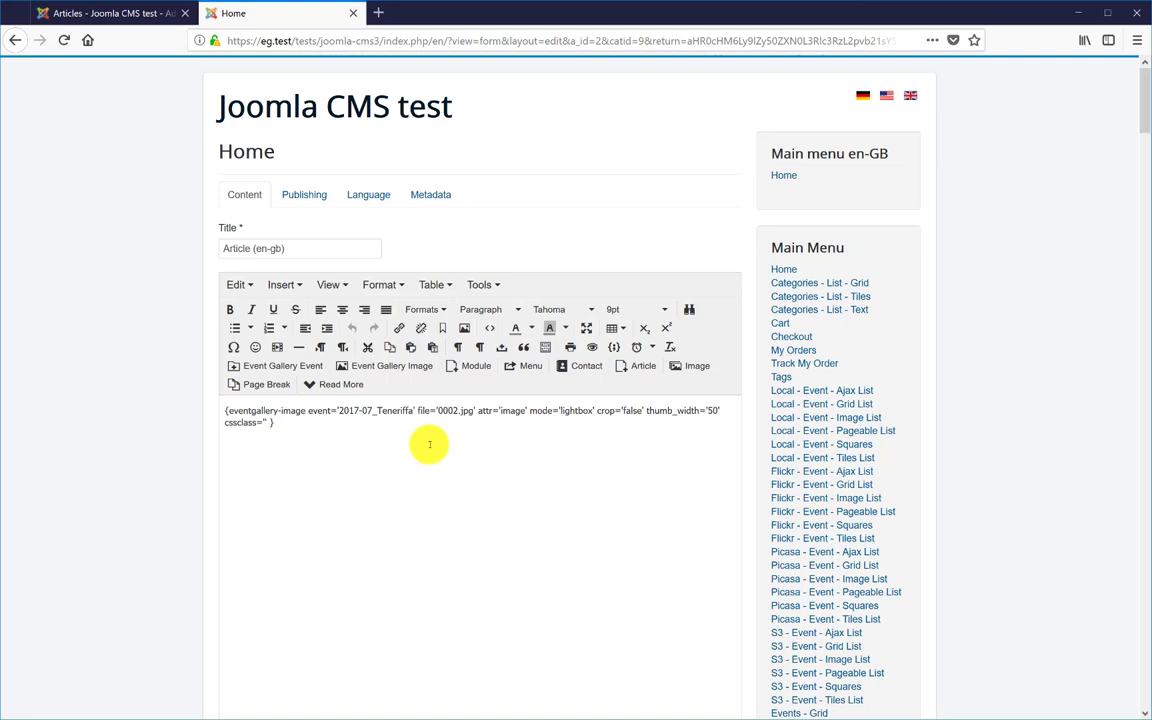
click(400, 366)
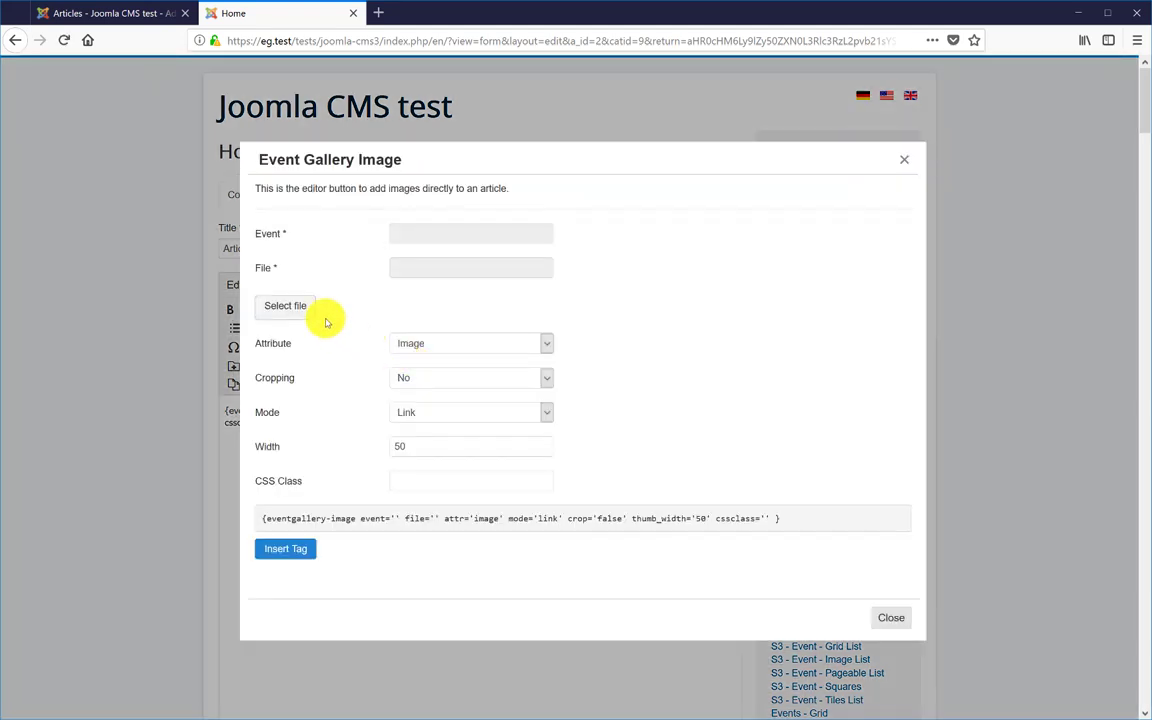
click(303, 309)
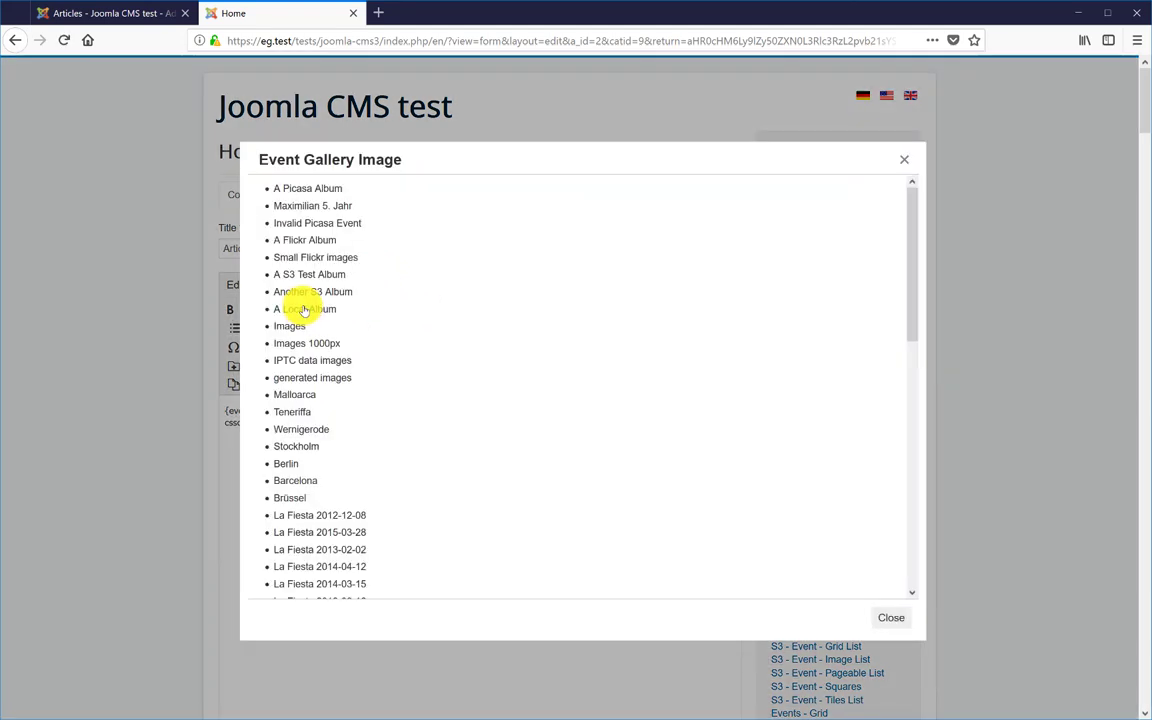
click(303, 398)
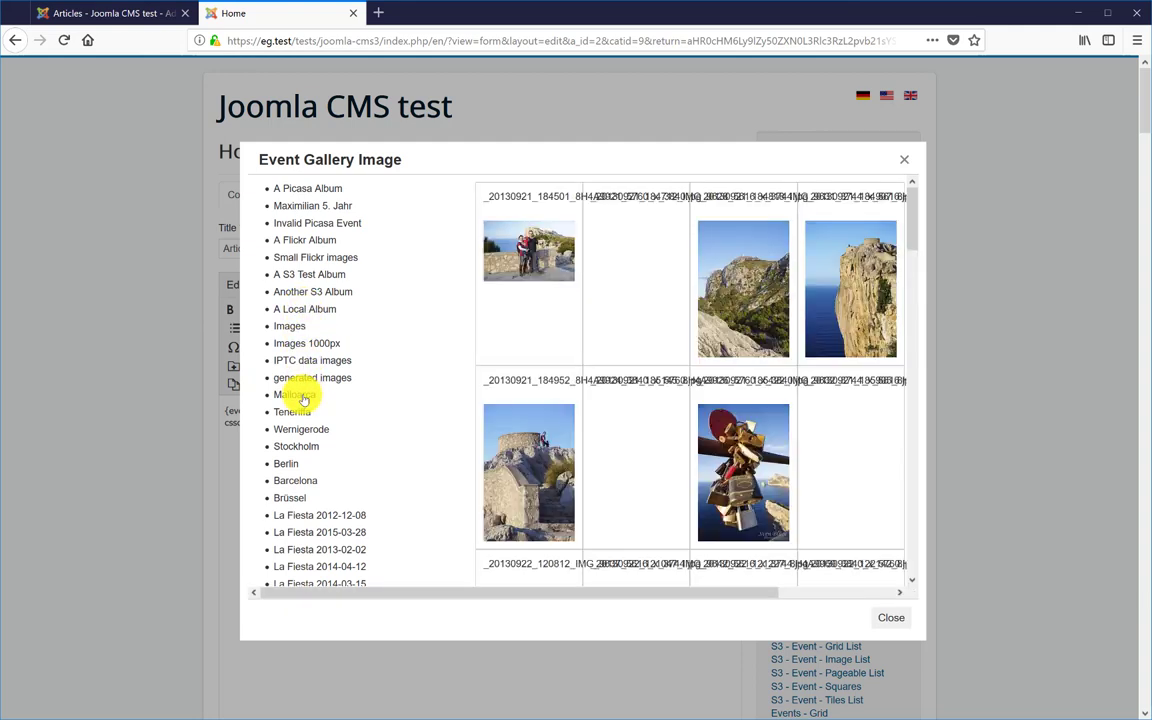
click(760, 268)
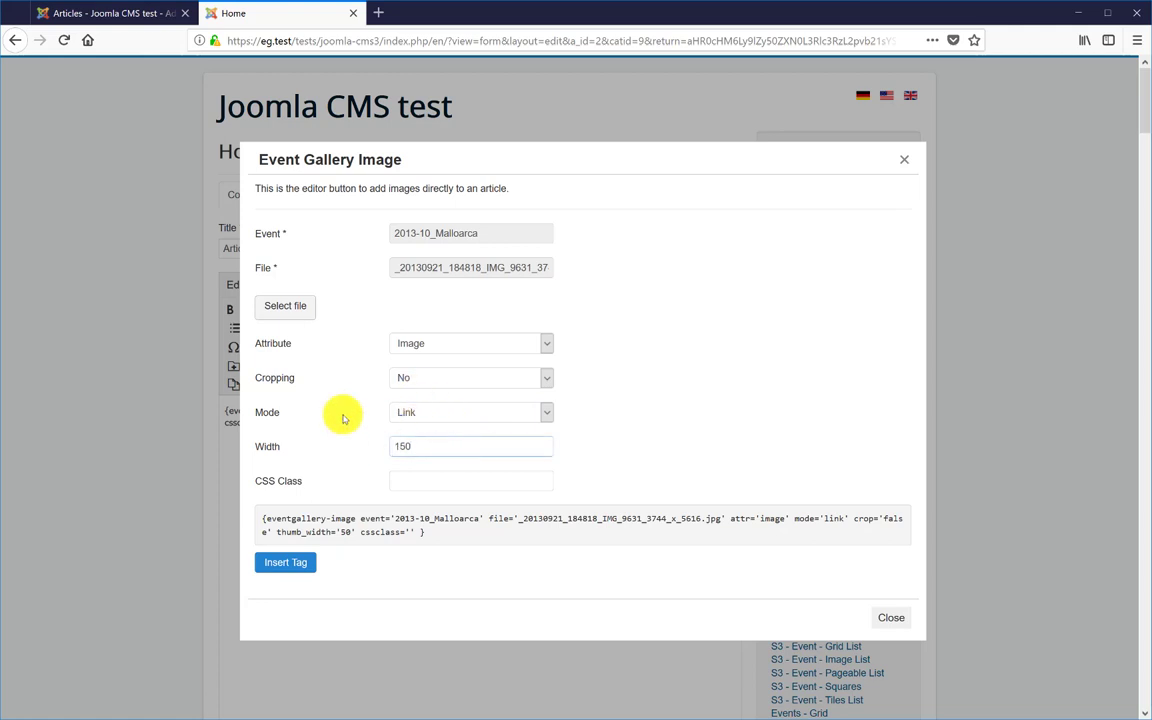
- Insert the Malloarca link-mode tag, save the article, and follow the image to its event page
click(288, 563)
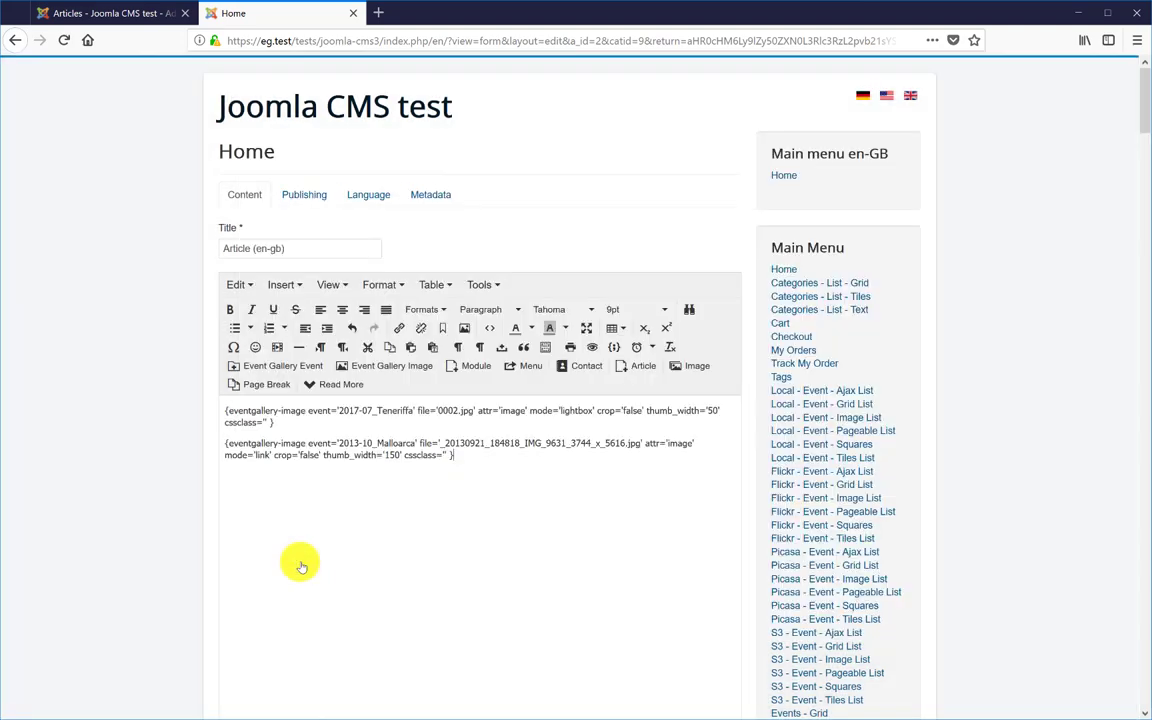
scroll(301, 566, down, 5)
click(250, 510)
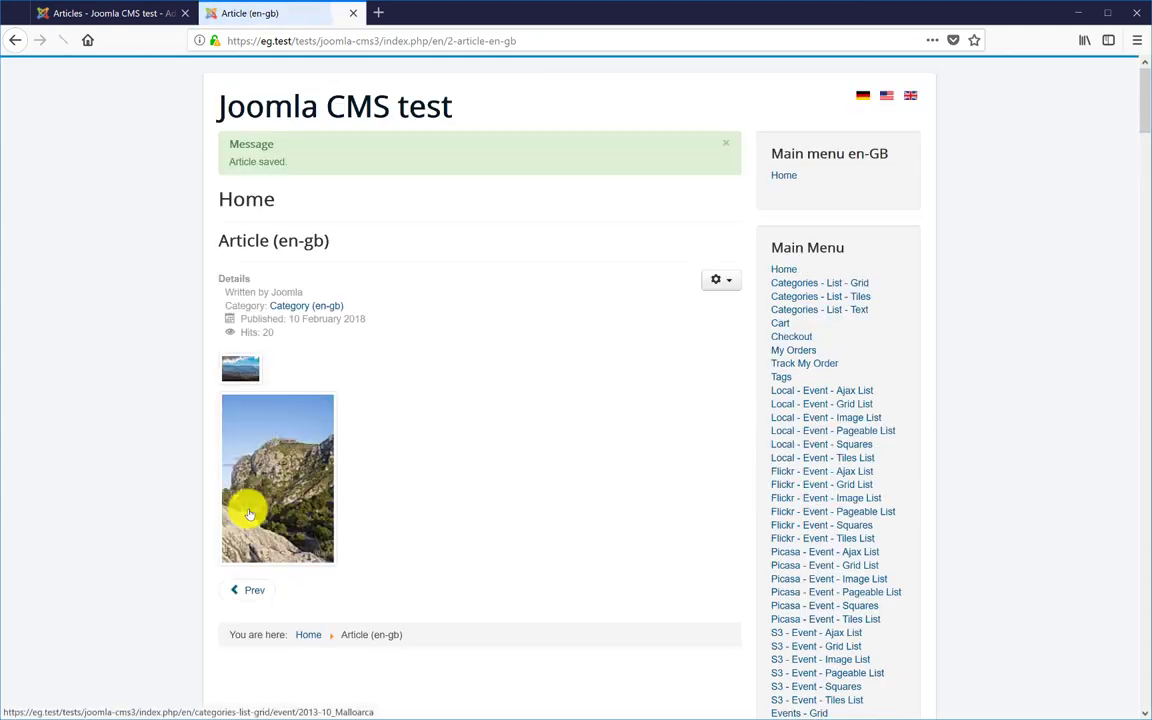
click(274, 493)
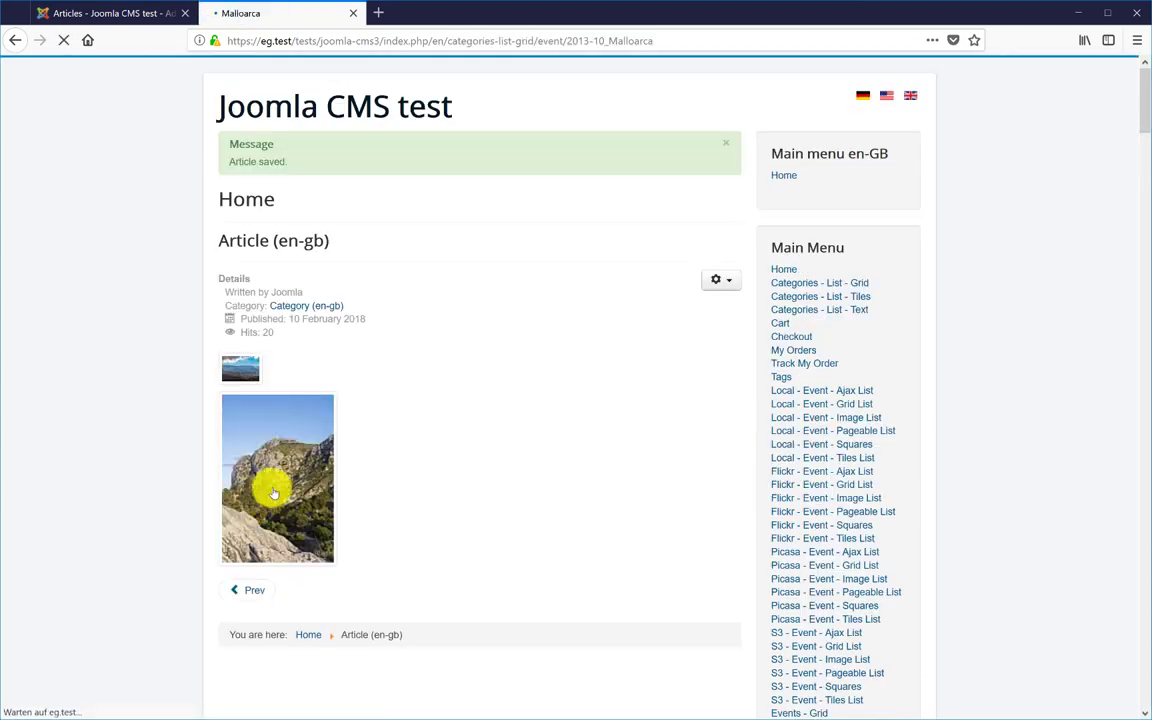